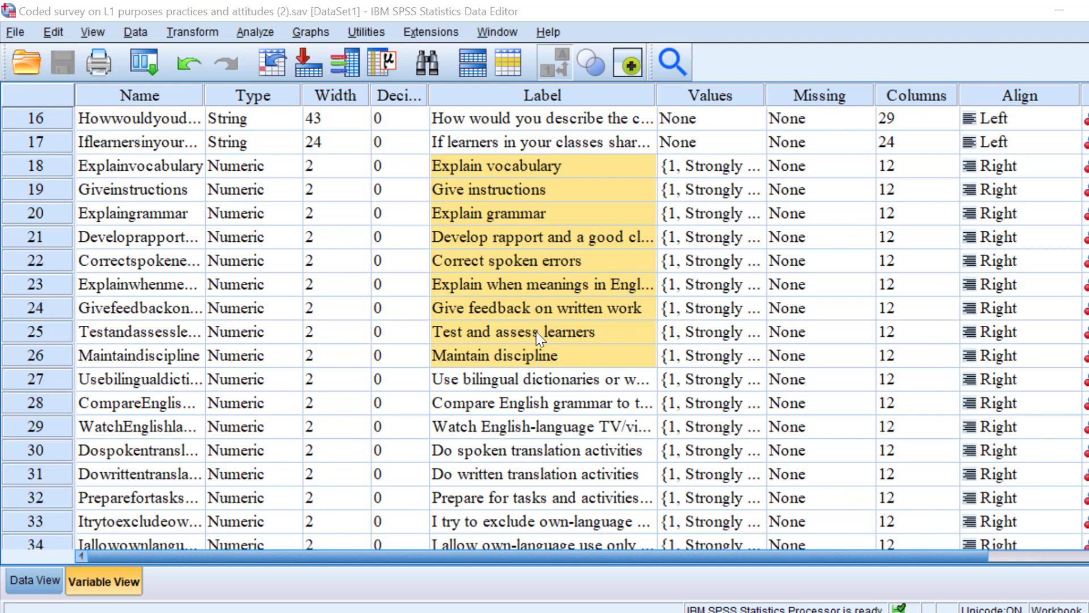
Highlight the Label cells from Explain vocabulary to Maintain discipline, then bring up Analyze's procedures list
{"action": "left_click", "coordinate": [256, 32]}
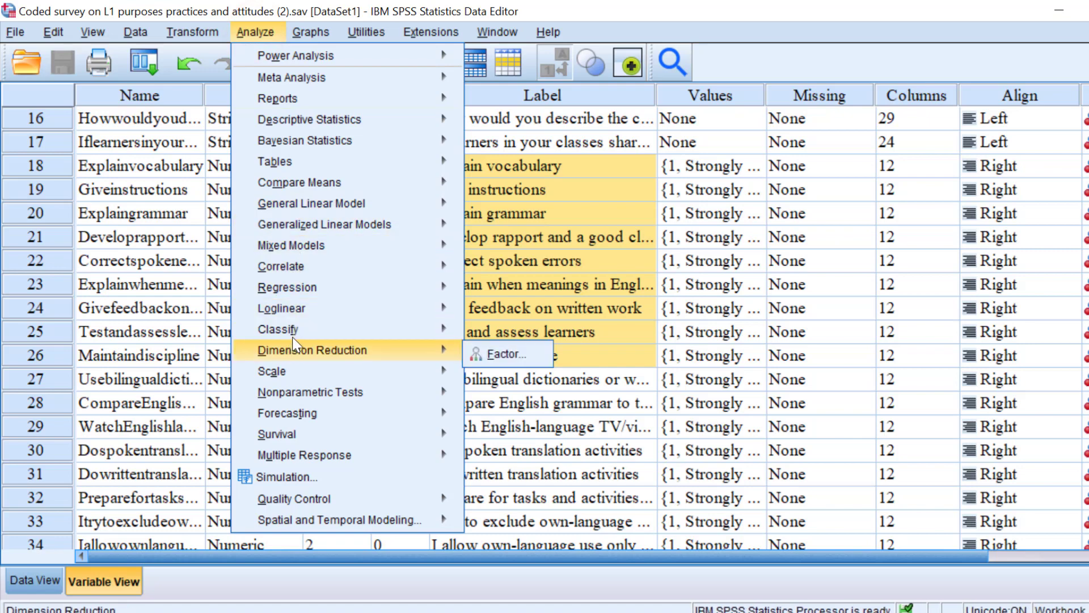
{"action": "mouse_move", "coordinate": [273, 371]}
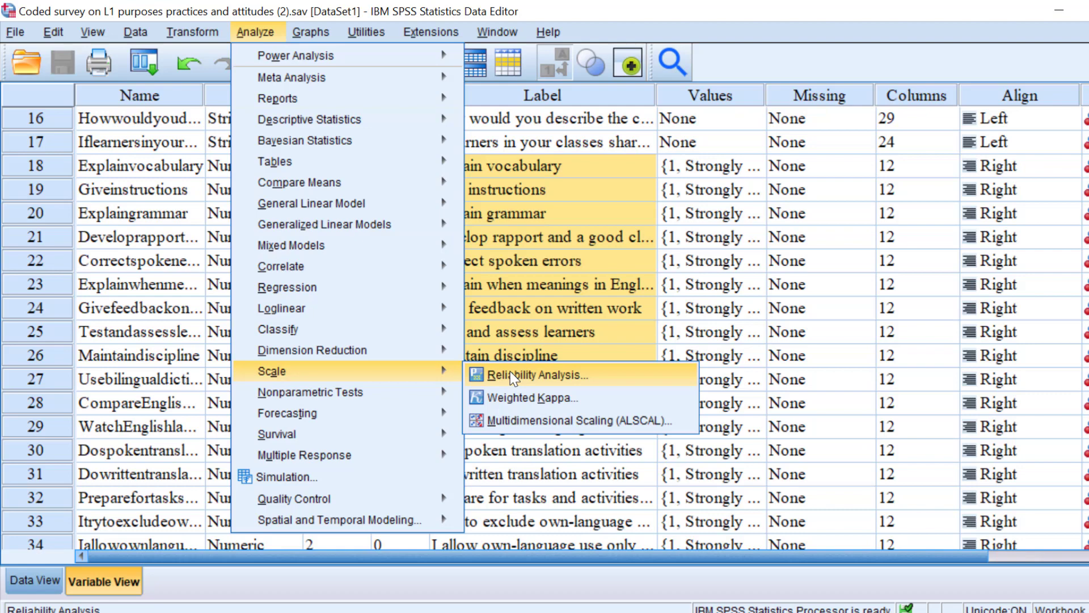
{"action": "left_click", "coordinate": [544, 198]}
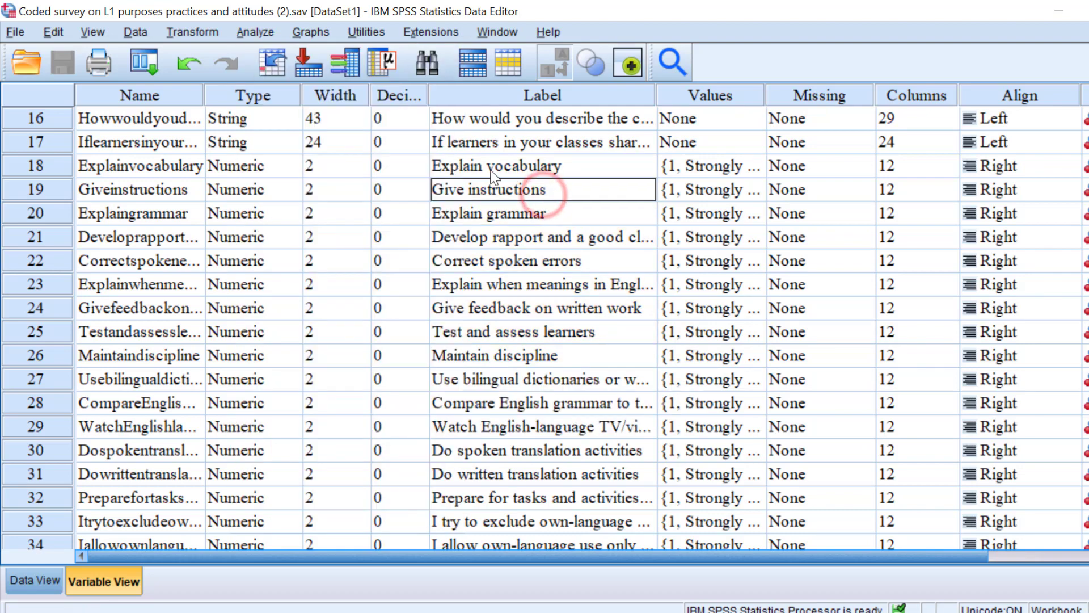
{"action": "left_click", "coordinate": [518, 166]}
{"action": "left_click_drag", "start_coordinate": [517, 167], "coordinate": [534, 286]}
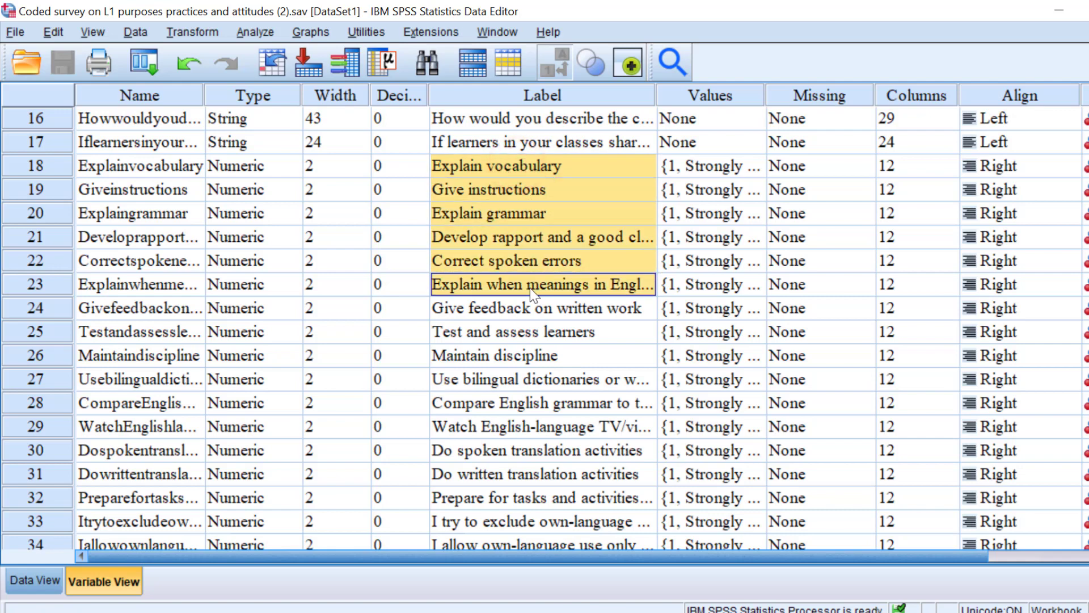
{"action": "left_click_drag", "start_coordinate": [530, 288], "coordinate": [528, 328]}
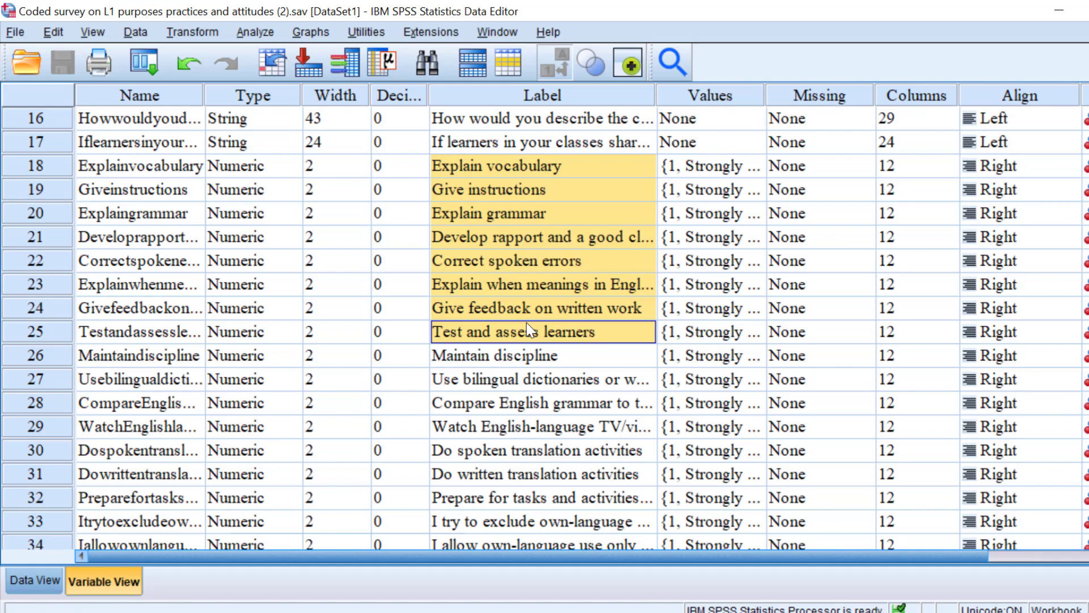
{"action": "left_click_drag", "start_coordinate": [528, 334], "coordinate": [524, 352]}
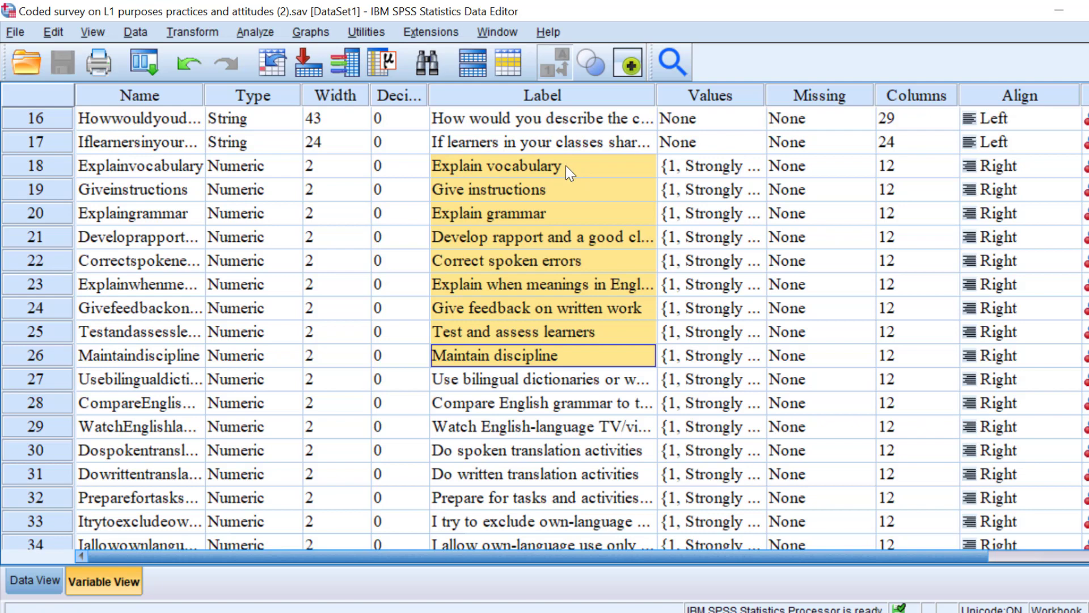
{"action": "left_click", "coordinate": [255, 32]}
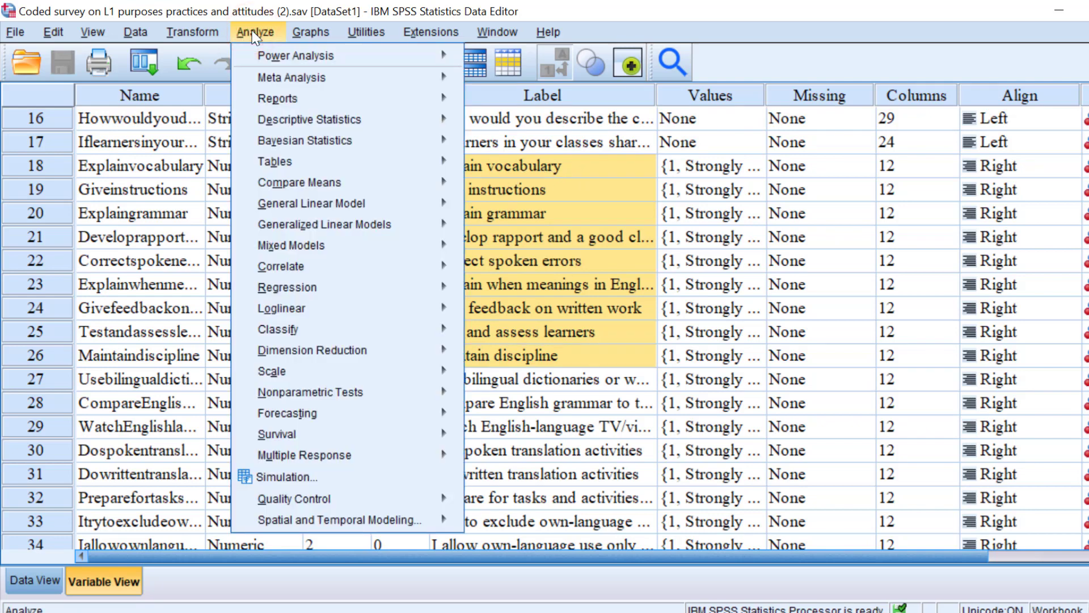
{"action": "mouse_move", "coordinate": [309, 119]}
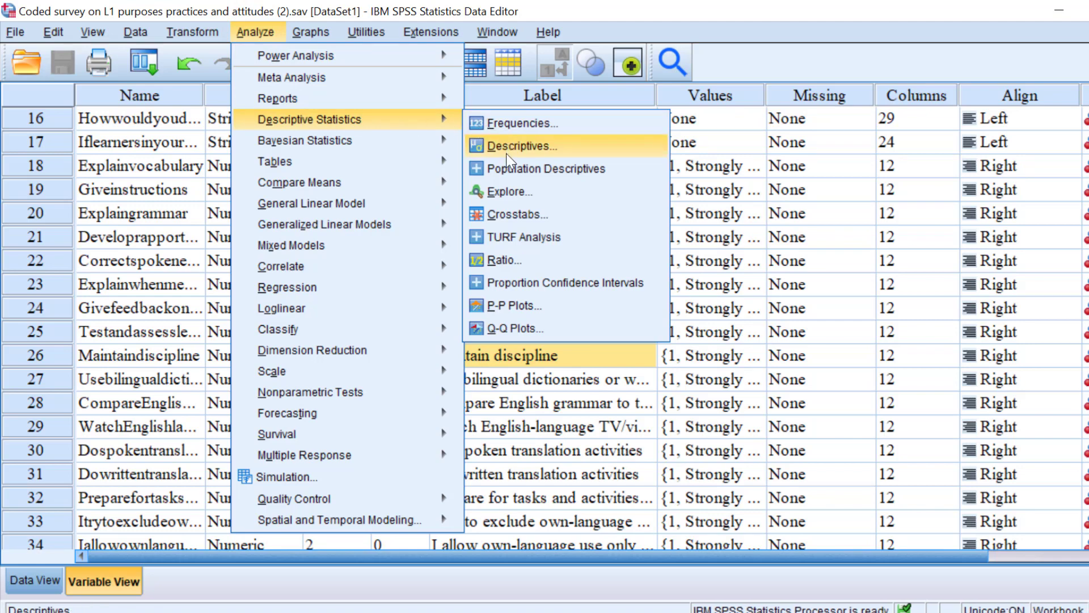
Open Explore and enlarge its dialog taller and wider to show more variables
{"action": "left_click", "coordinate": [506, 191]}
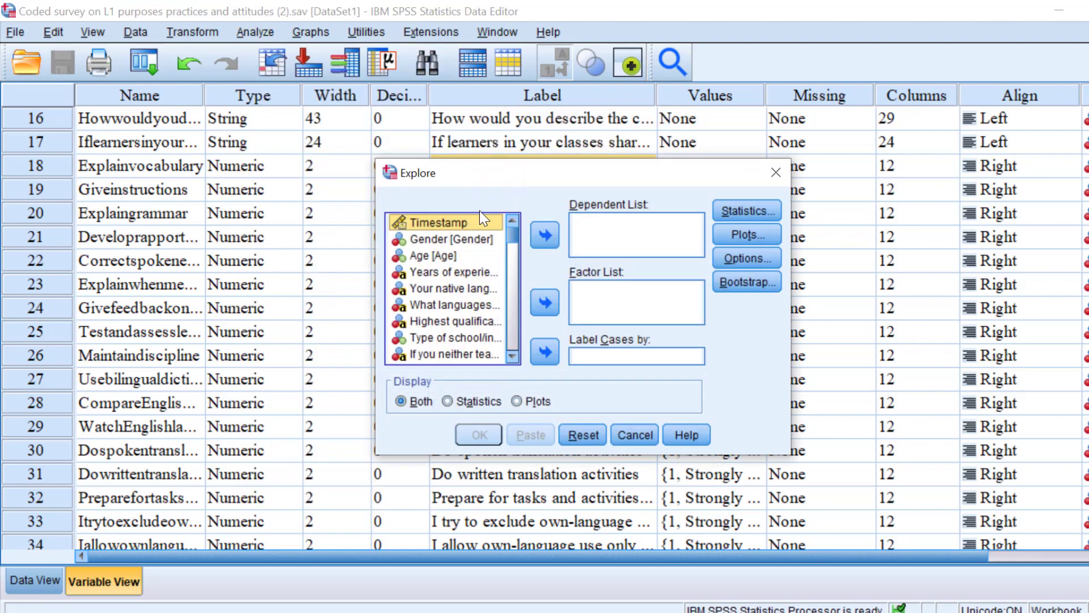
{"action": "left_click", "coordinate": [517, 235]}
{"action": "left_click_drag", "start_coordinate": [516, 235], "coordinate": [516, 247]}
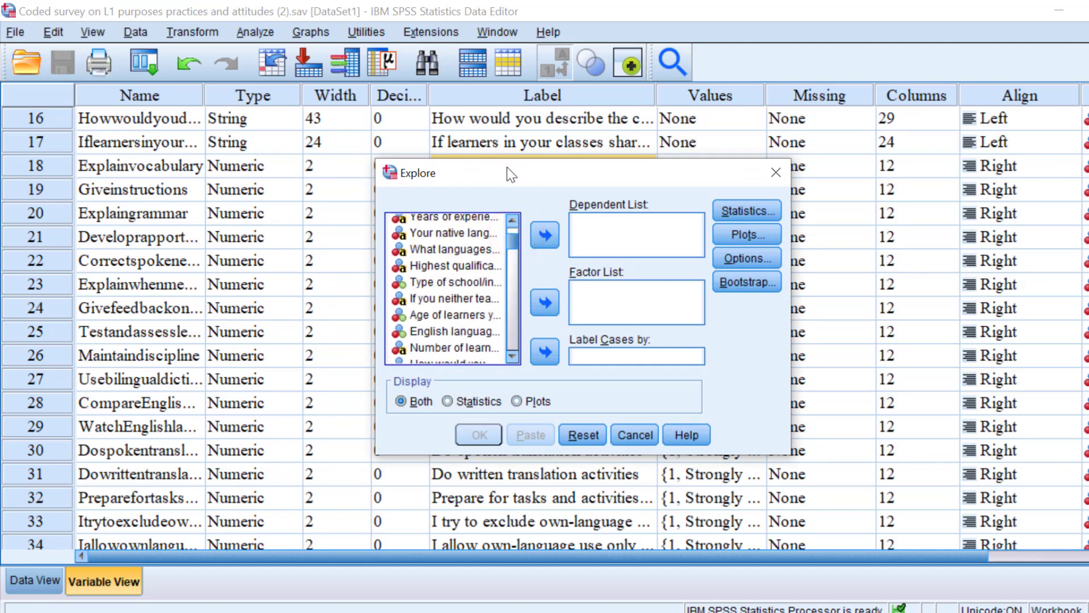
{"action": "left_click_drag", "start_coordinate": [506, 162], "coordinate": [506, 78]}
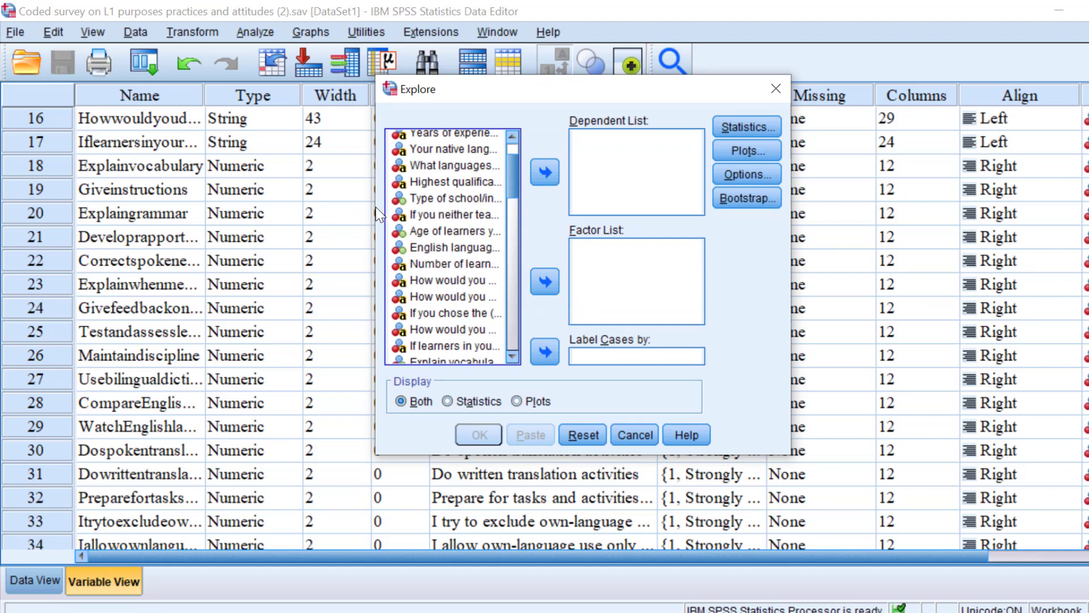
{"action": "left_click_drag", "start_coordinate": [375, 207], "coordinate": [323, 207]}
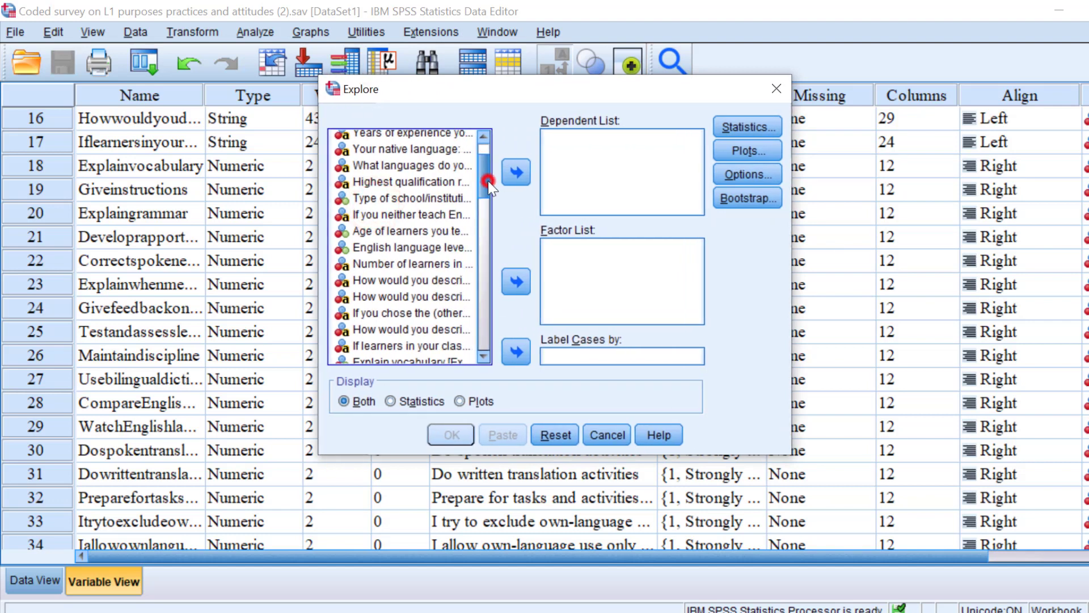
{"action": "scroll", "coordinate": [488, 181], "scroll_direction": "down", "scroll_amount": 2}
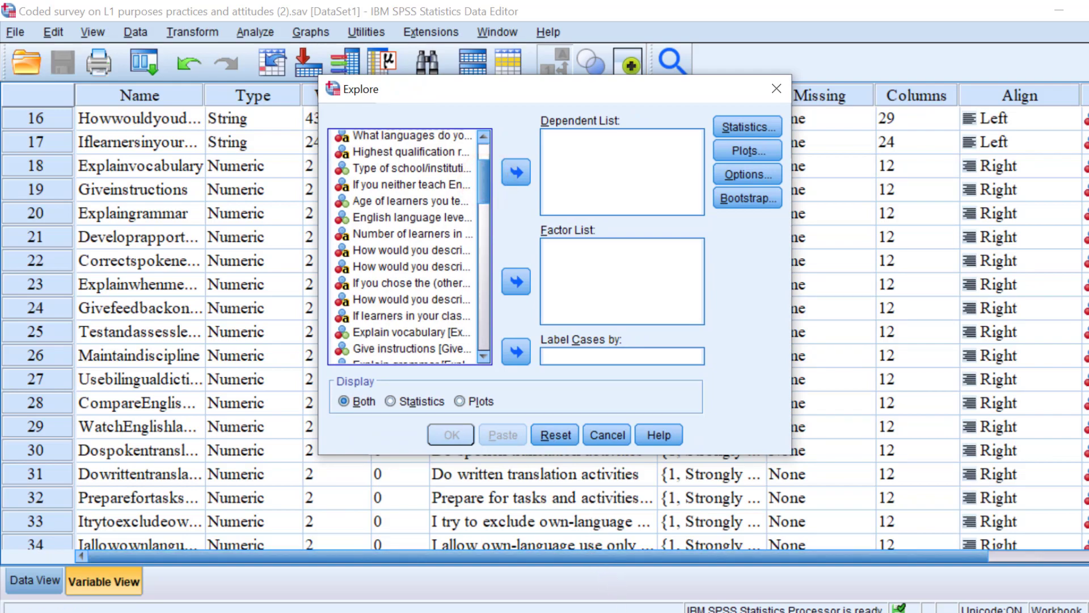
In Word, highlight the appendix purpose rows Explain vocabulary through Maintain discipline, then return to SPSS
{"action": "key", "text": "alt+Tab"}
{"action": "scroll", "coordinate": [507, 319], "scroll_direction": "up", "scroll_amount": 1}
{"action": "scroll", "coordinate": [506, 319], "scroll_direction": "up", "scroll_amount": 4}
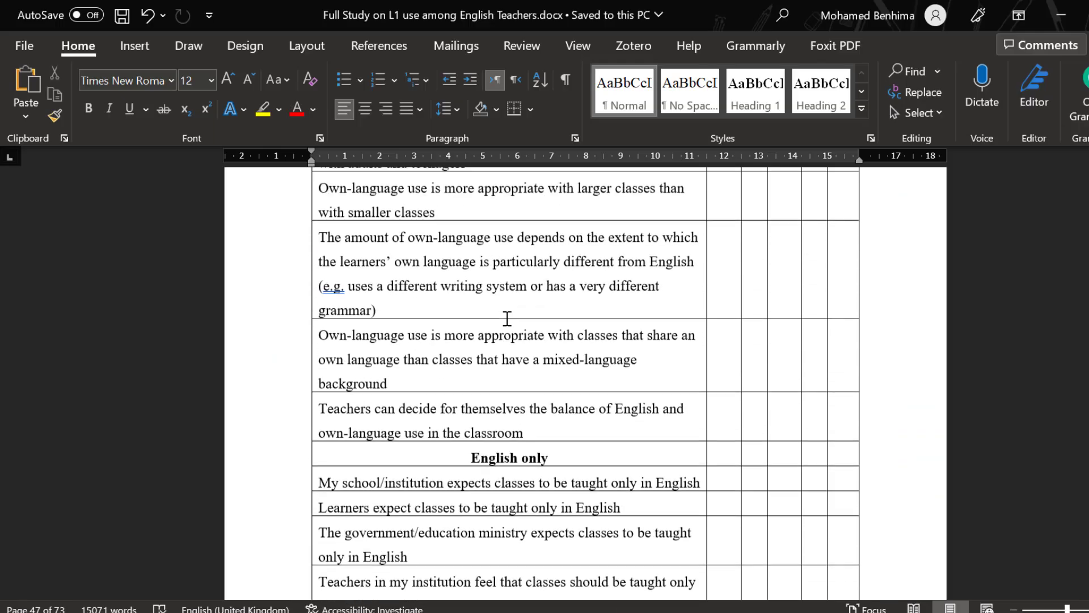
{"action": "scroll", "coordinate": [506, 320], "scroll_direction": "up", "scroll_amount": 4}
{"action": "scroll", "coordinate": [507, 320], "scroll_direction": "up", "scroll_amount": 4}
{"action": "scroll", "coordinate": [506, 320], "scroll_direction": "up", "scroll_amount": 3}
{"action": "scroll", "coordinate": [506, 320], "scroll_direction": "up", "scroll_amount": 3}
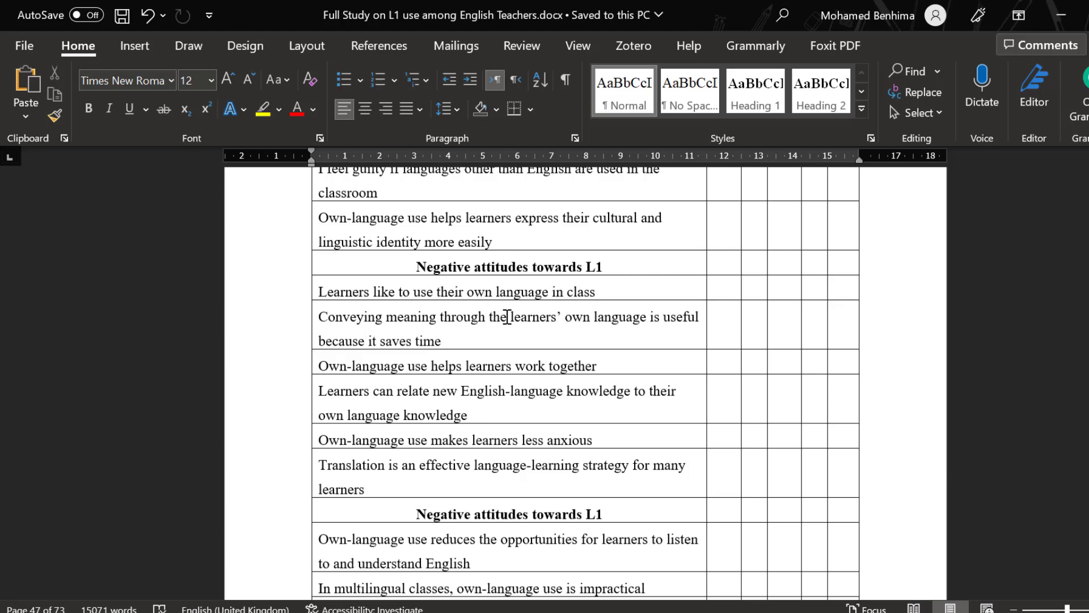
{"action": "scroll", "coordinate": [506, 319], "scroll_direction": "up", "scroll_amount": 3}
{"action": "scroll", "coordinate": [506, 319], "scroll_direction": "up", "scroll_amount": 3}
{"action": "scroll", "coordinate": [511, 319], "scroll_direction": "up", "scroll_amount": 3}
{"action": "scroll", "coordinate": [513, 317], "scroll_direction": "up", "scroll_amount": 4}
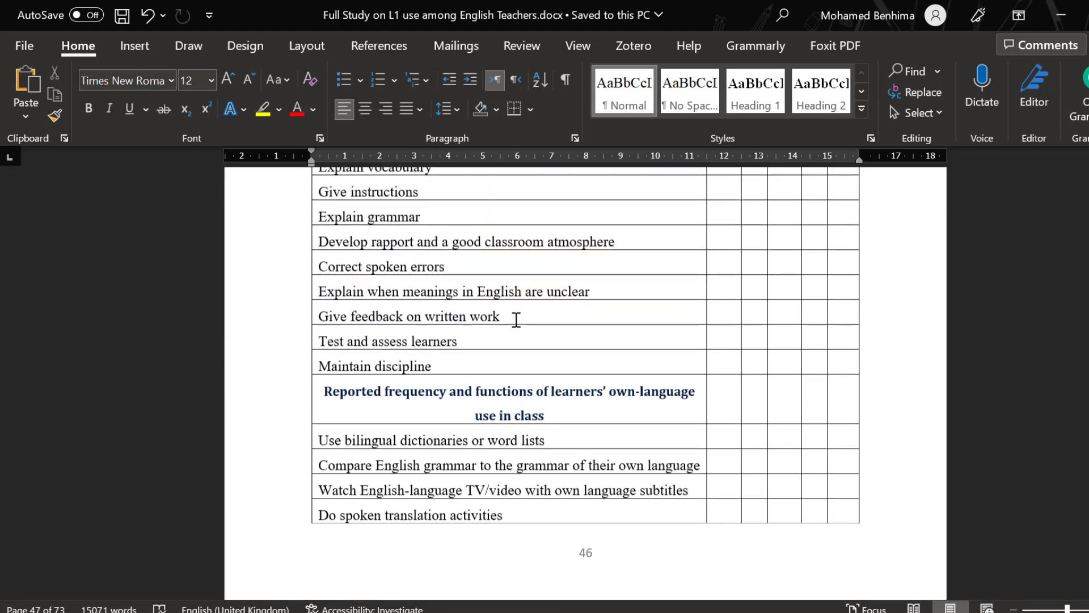
{"action": "scroll", "coordinate": [513, 317], "scroll_direction": "up", "scroll_amount": 3}
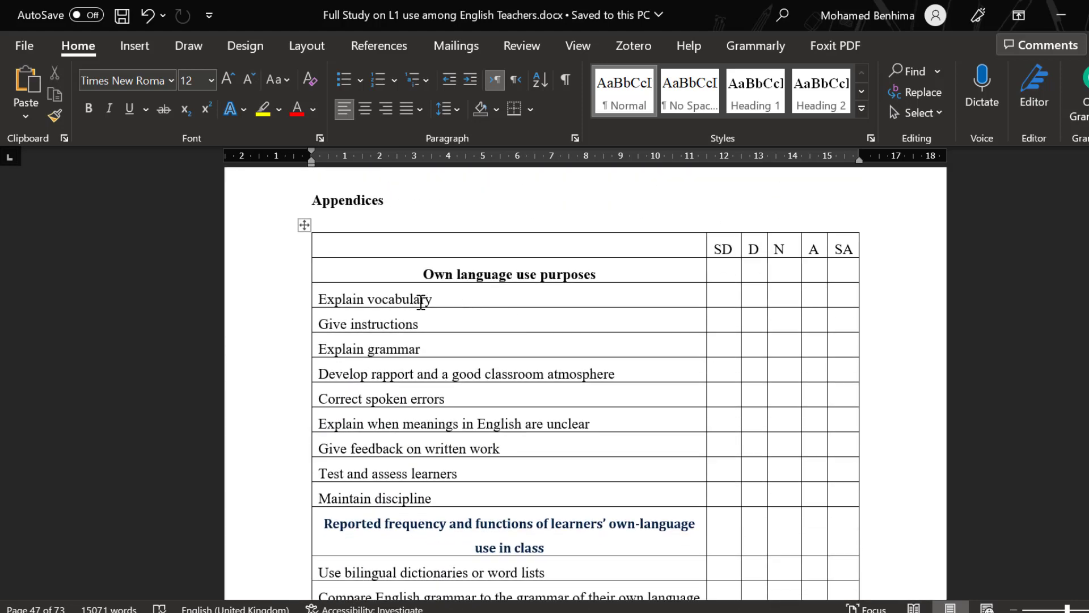
{"action": "mouse_move", "coordinate": [387, 300]}
{"action": "left_mouse_down"}
{"action": "mouse_move", "coordinate": [467, 444]}
{"action": "mouse_move", "coordinate": [469, 488]}
{"action": "left_mouse_up"}
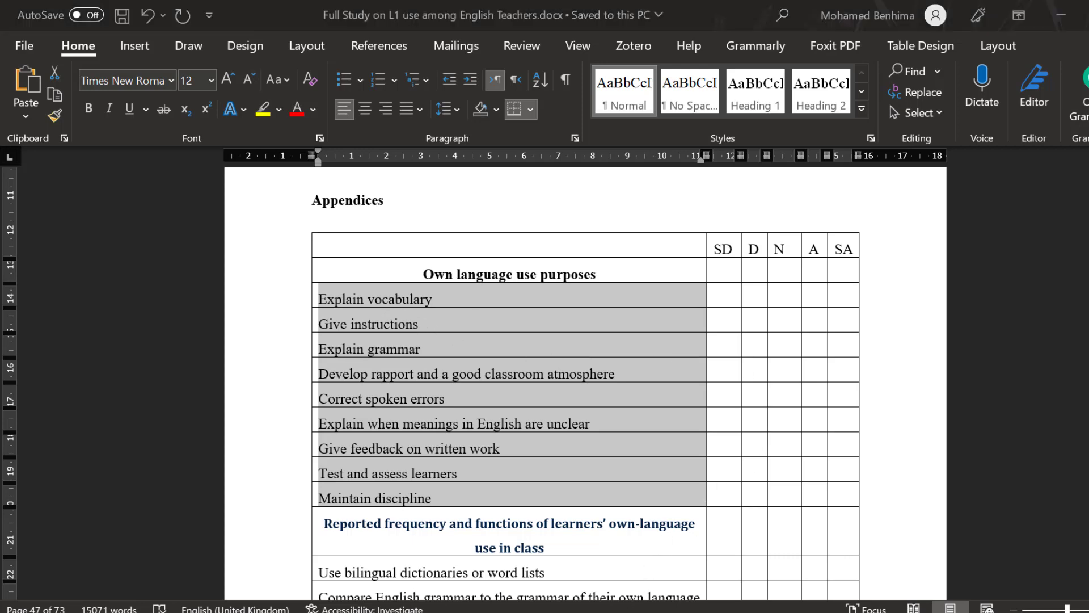
{"action": "left_click", "coordinate": [565, 570]}
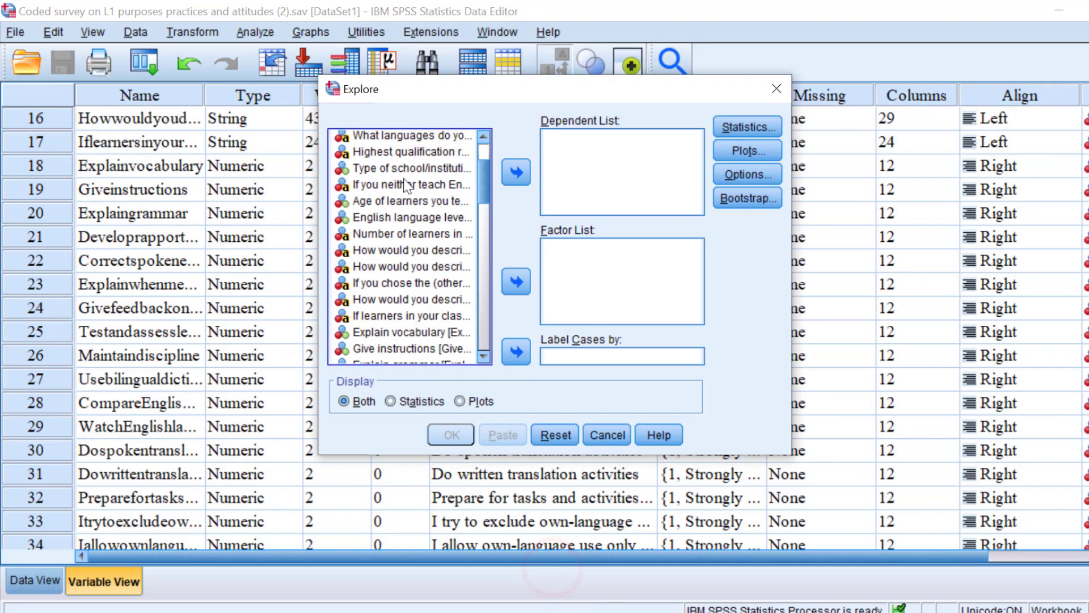
{"action": "scroll", "coordinate": [408, 239], "scroll_direction": "up", "scroll_amount": 5}
{"action": "scroll", "coordinate": [404, 222], "scroll_direction": "down", "scroll_amount": 5}
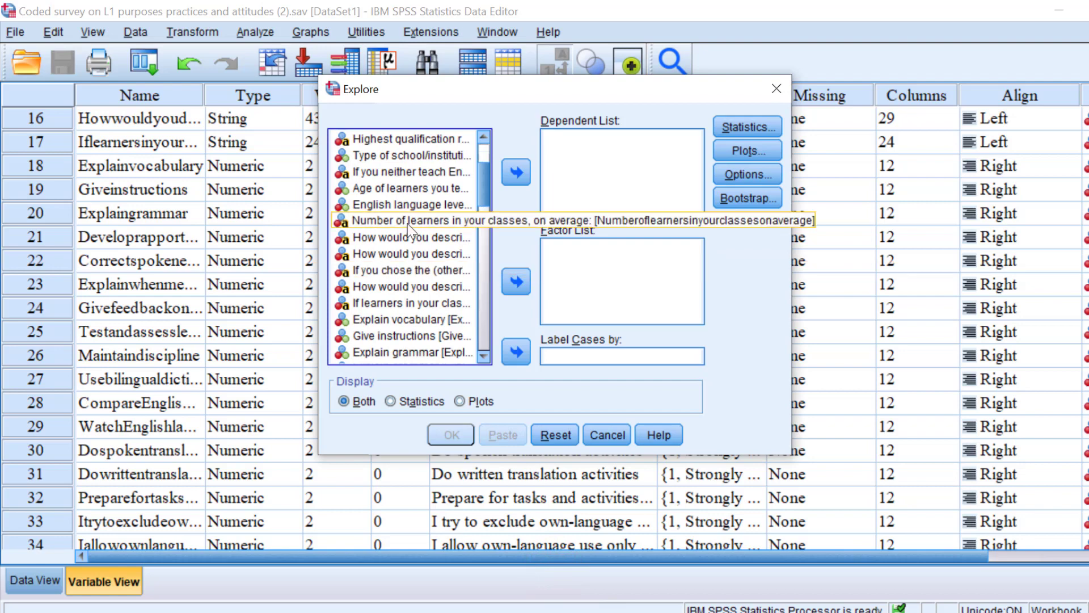
{"action": "scroll", "coordinate": [407, 224], "scroll_direction": "down", "scroll_amount": 3}
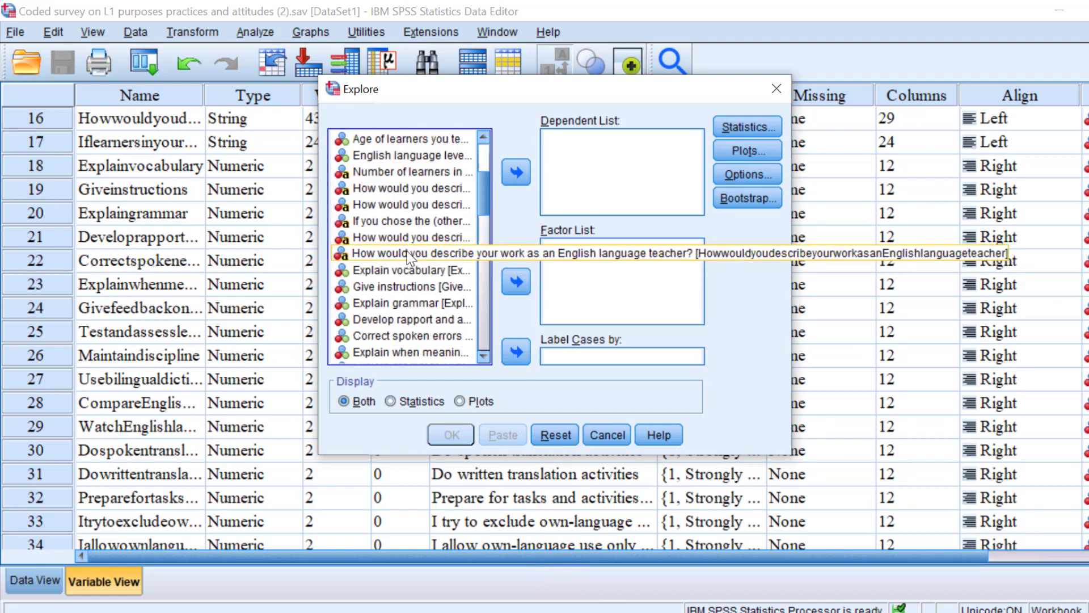
Move Explain vocabulary through Maintain discipline into the Dependent List and widen the dialog
{"action": "left_click", "coordinate": [393, 272]}
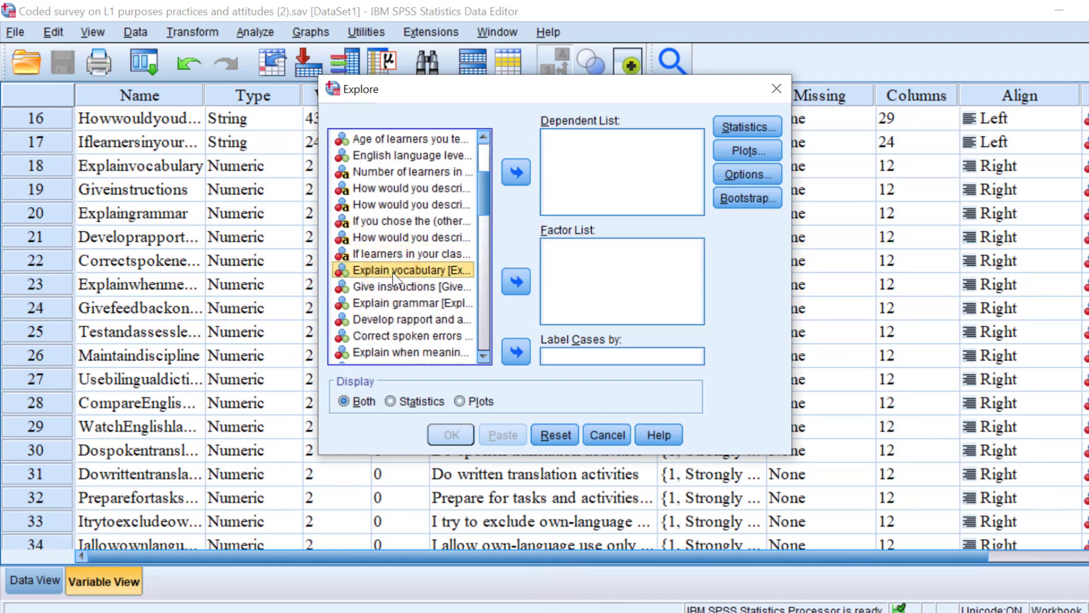
{"action": "left_click_drag", "start_coordinate": [484, 188], "coordinate": [485, 219]}
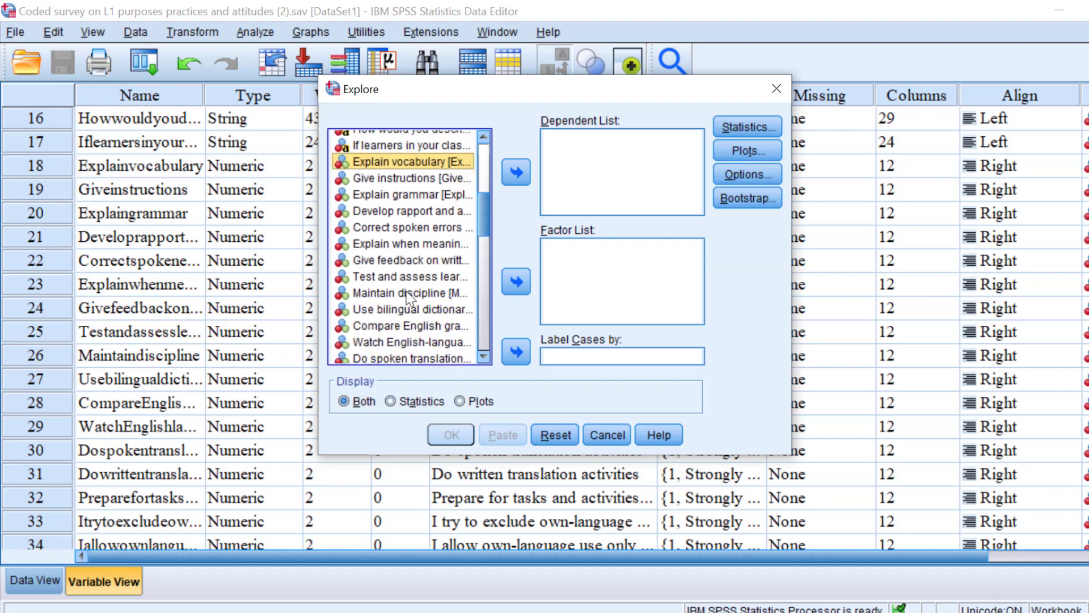
{"action": "left_click", "coordinate": [411, 293], "text": "shift"}
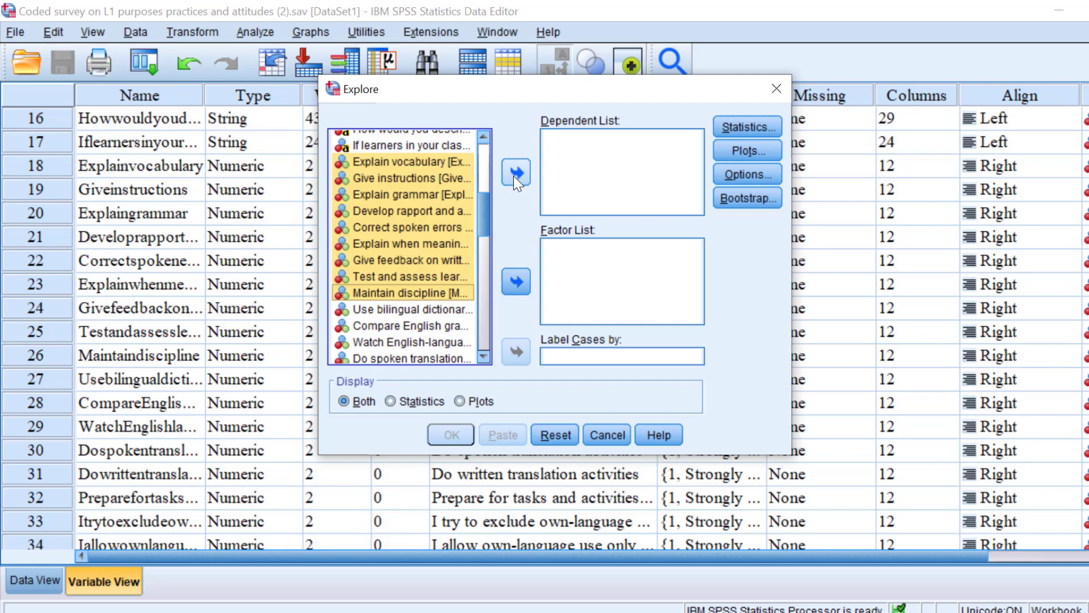
{"action": "left_click", "coordinate": [516, 174]}
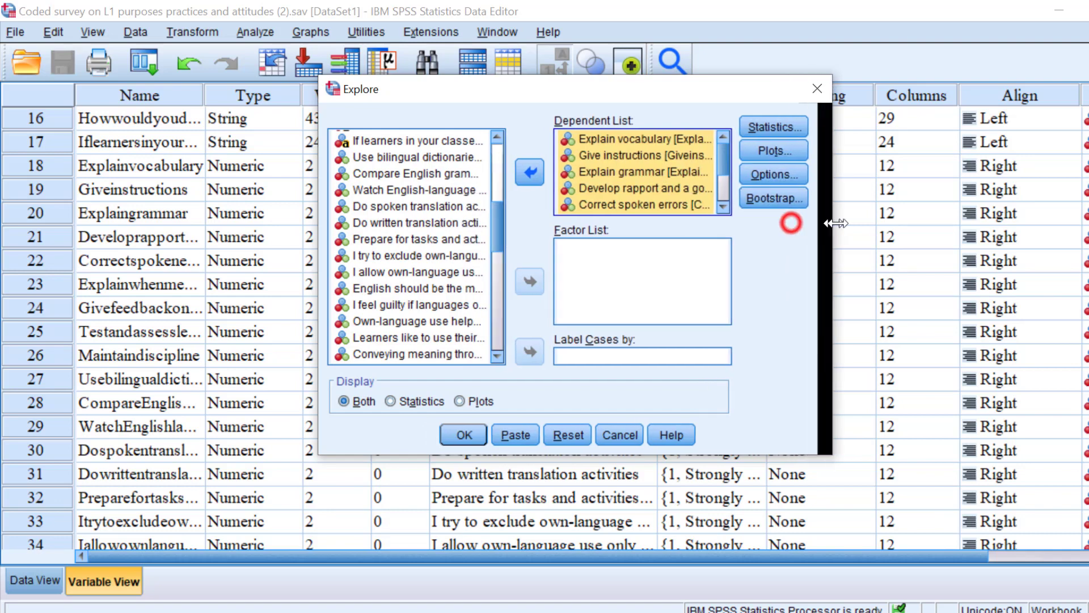
{"action": "left_click_drag", "start_coordinate": [791, 221], "coordinate": [891, 222]}
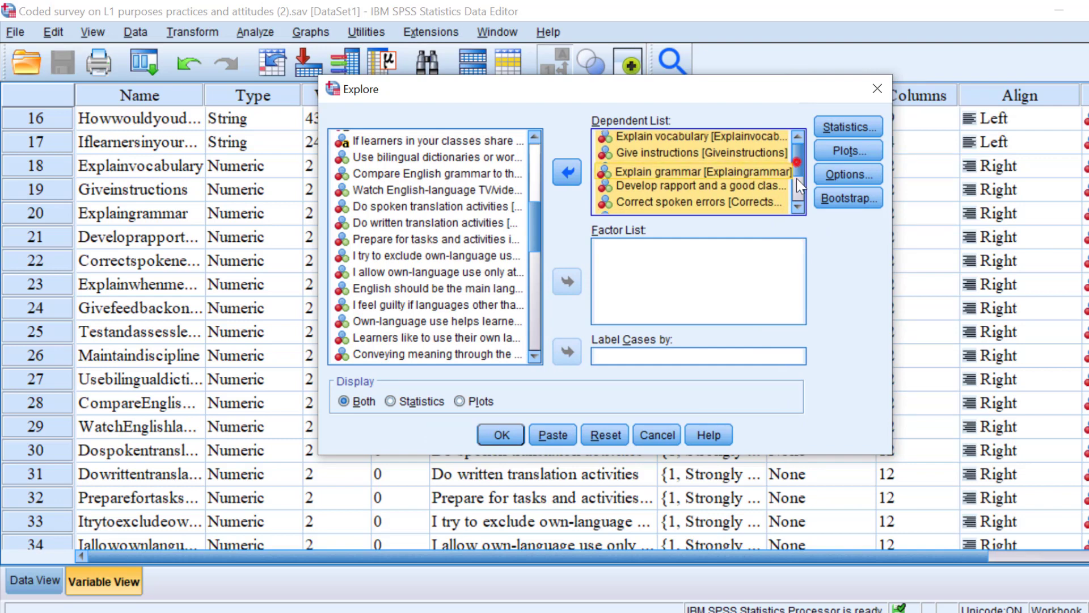
{"action": "left_click_drag", "start_coordinate": [797, 153], "coordinate": [797, 207]}
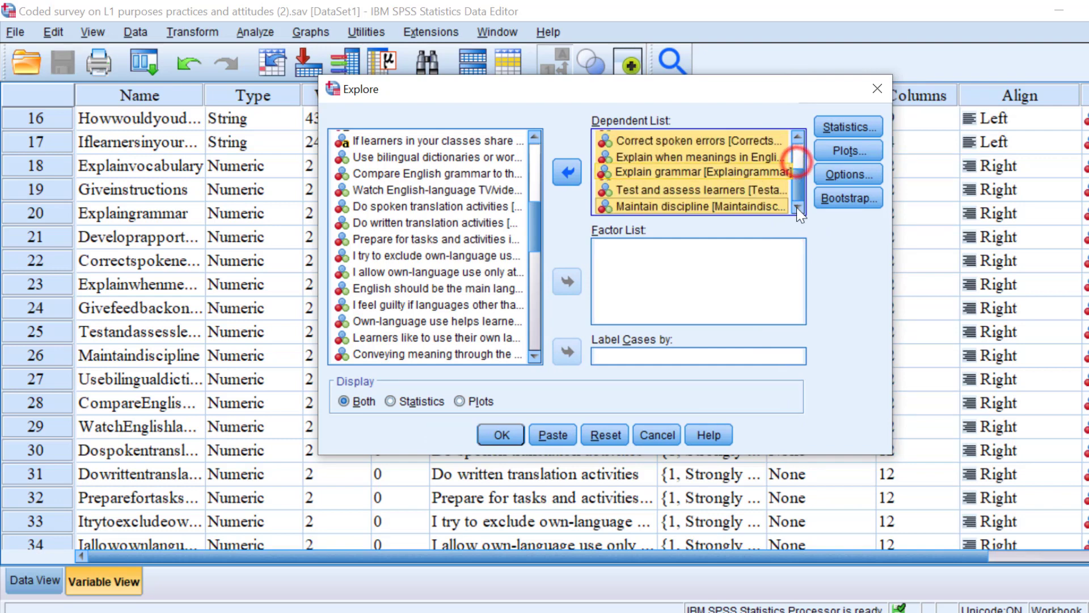
{"action": "left_click", "coordinate": [848, 151]}
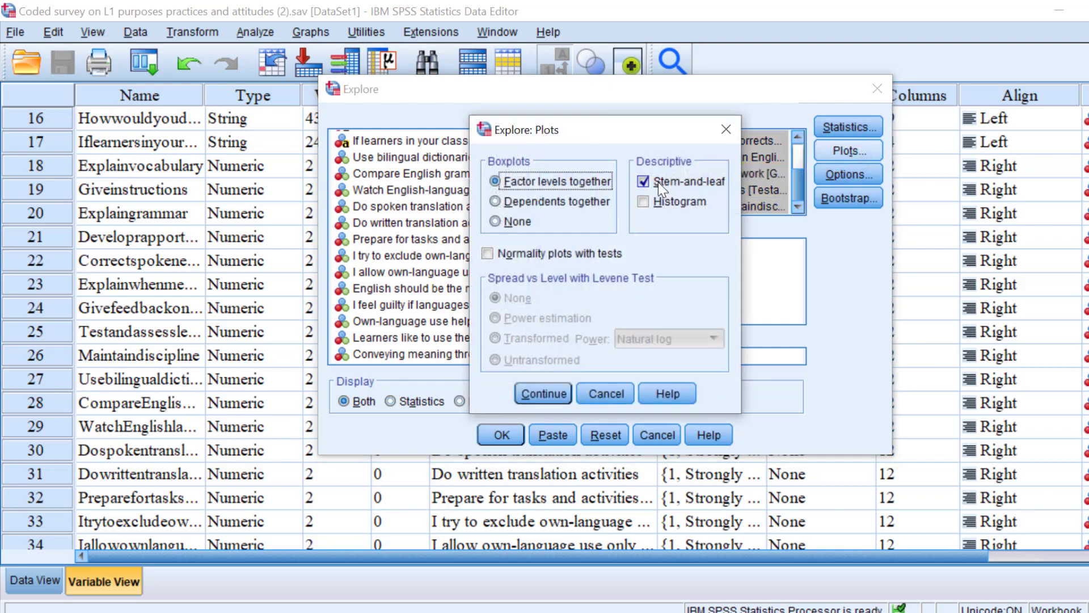
Replace stem-and-leaf plots with histograms and normality plots with tests
{"action": "left_click", "coordinate": [644, 182]}
{"action": "left_click", "coordinate": [643, 202]}
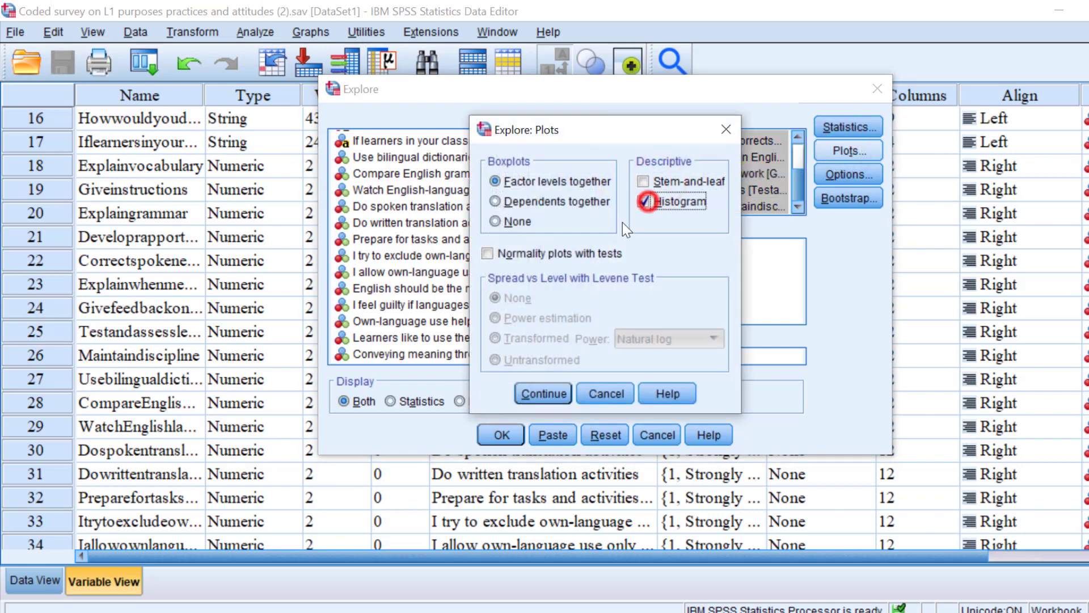
{"action": "left_click", "coordinate": [487, 253]}
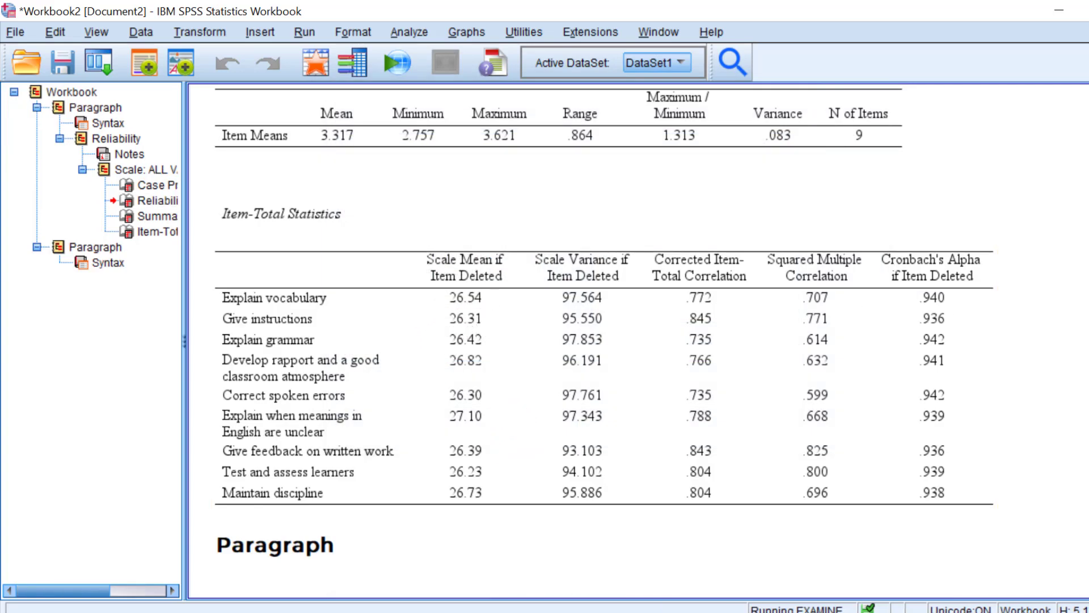
Select the Item-Total Statistics table in the output viewer
{"action": "left_click", "coordinate": [803, 444]}
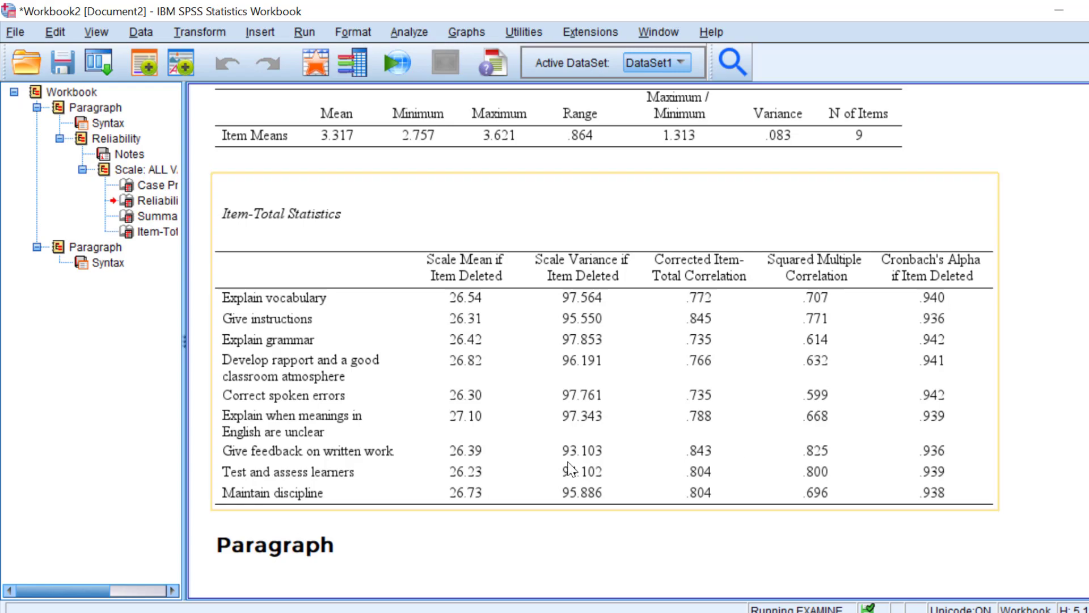
{"action": "scroll", "coordinate": [536, 347], "scroll_direction": "up", "scroll_amount": 4}
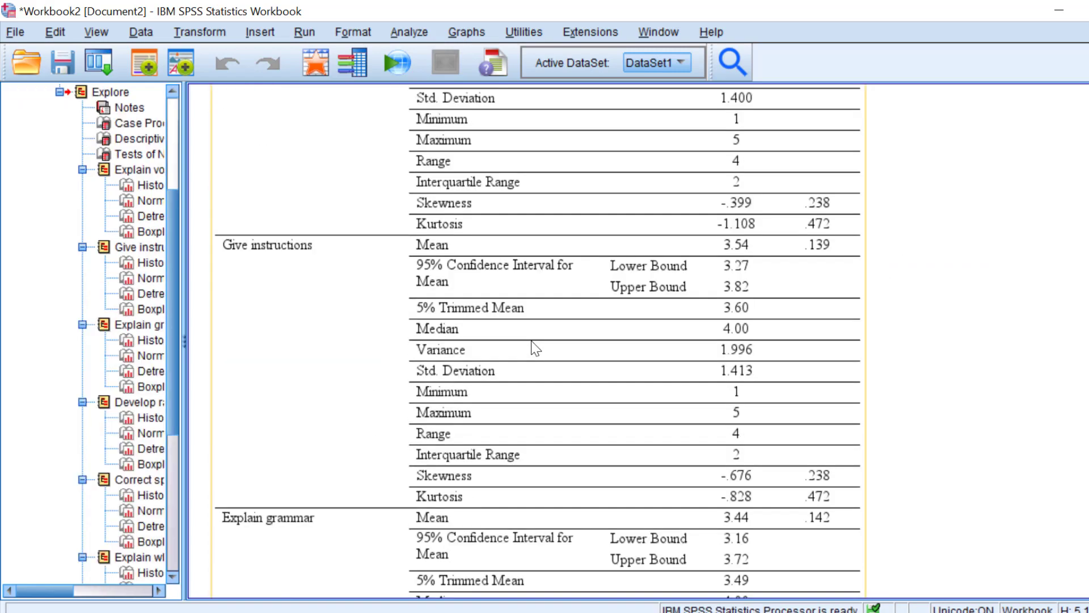
{"action": "scroll", "coordinate": [531, 327], "scroll_direction": "down", "scroll_amount": 3}
{"action": "scroll", "coordinate": [531, 328], "scroll_direction": "up", "scroll_amount": 5}
{"action": "scroll", "coordinate": [530, 323], "scroll_direction": "up", "scroll_amount": 5}
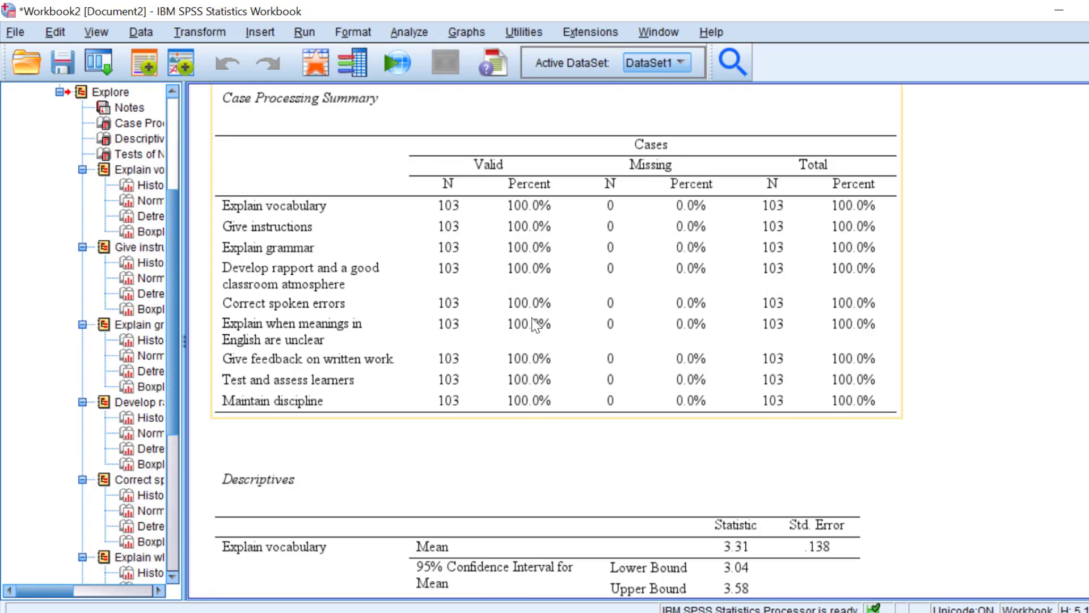
{"action": "scroll", "coordinate": [533, 326], "scroll_direction": "down", "scroll_amount": 5}
{"action": "scroll", "coordinate": [533, 323], "scroll_direction": "up", "scroll_amount": 4}
{"action": "scroll", "coordinate": [528, 307], "scroll_direction": "up", "scroll_amount": 3}
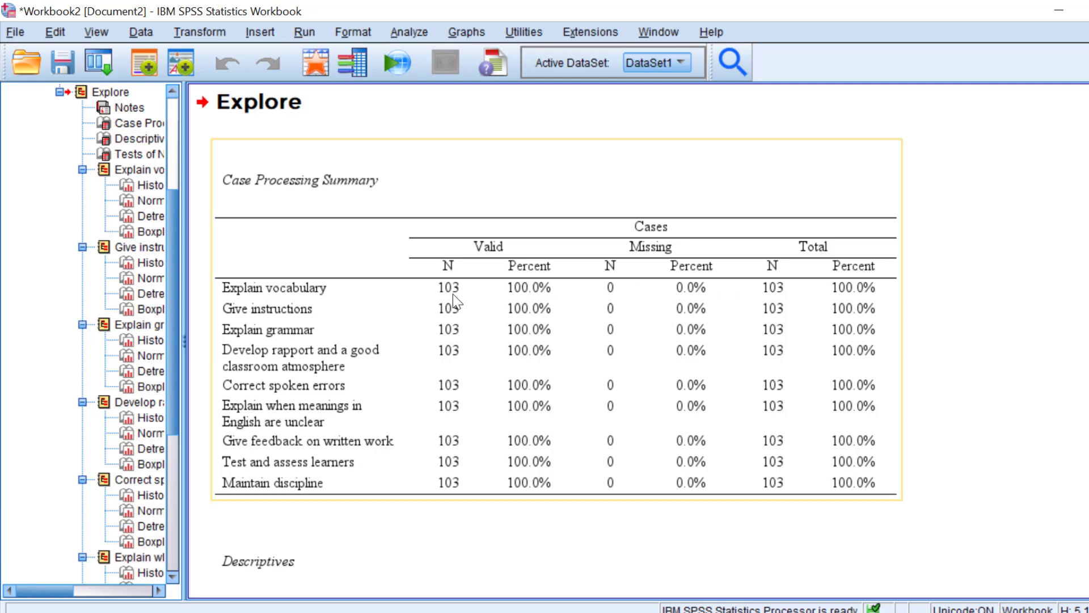
{"action": "scroll", "coordinate": [454, 294], "scroll_direction": "down", "scroll_amount": 6}
{"action": "scroll", "coordinate": [453, 293], "scroll_direction": "up", "scroll_amount": 1}
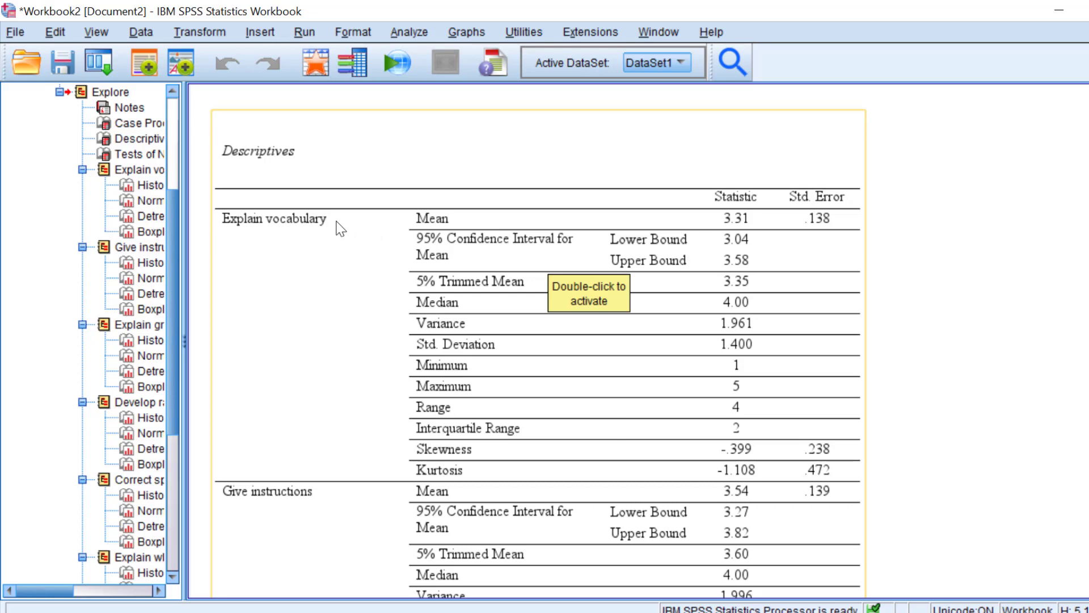
{"action": "scroll", "coordinate": [298, 231], "scroll_direction": "down", "scroll_amount": 4}
{"action": "scroll", "coordinate": [298, 229], "scroll_direction": "down", "scroll_amount": 3}
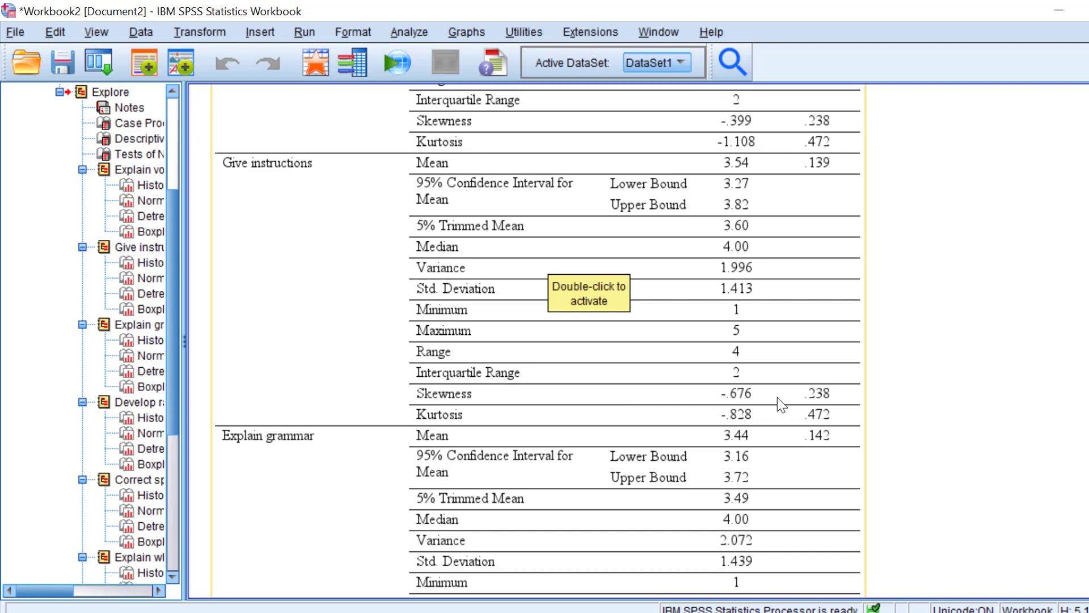
{"action": "scroll", "coordinate": [346, 426], "scroll_direction": "down", "scroll_amount": 1}
{"action": "scroll", "coordinate": [664, 404], "scroll_direction": "down", "scroll_amount": 2}
{"action": "scroll", "coordinate": [735, 416], "scroll_direction": "down", "scroll_amount": 1}
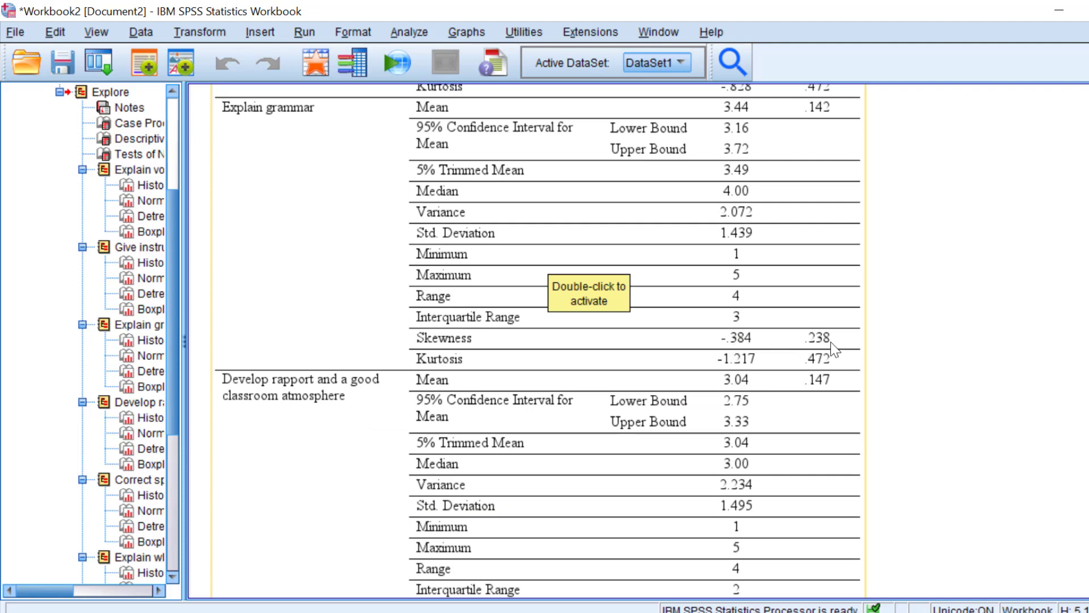
{"action": "scroll", "coordinate": [834, 347], "scroll_direction": "down", "scroll_amount": 3}
{"action": "scroll", "coordinate": [826, 358], "scroll_direction": "down", "scroll_amount": 1}
{"action": "scroll", "coordinate": [811, 252], "scroll_direction": "up", "scroll_amount": 3}
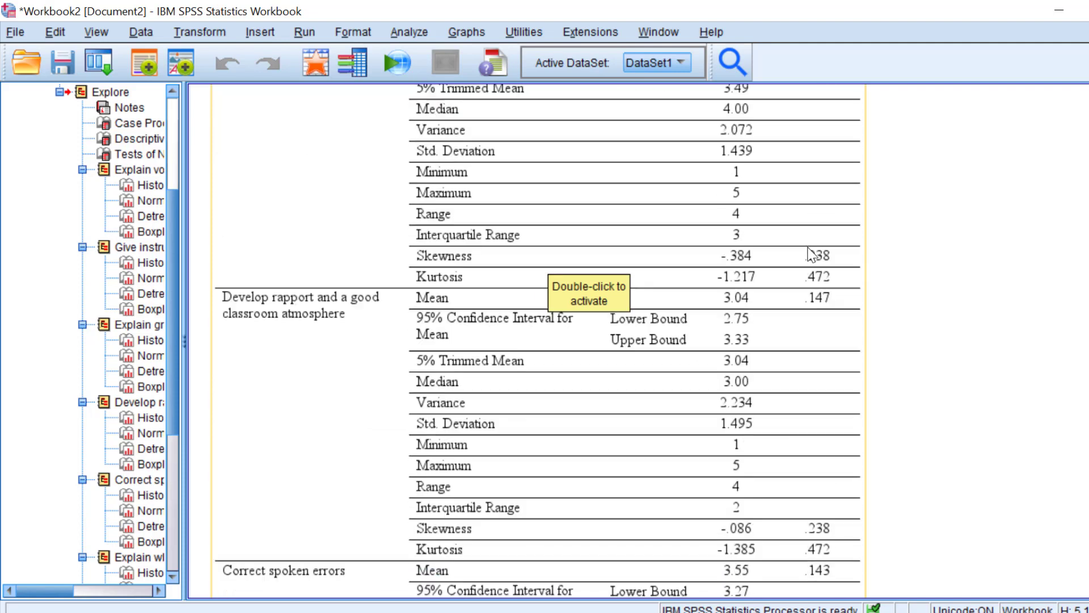
{"action": "scroll", "coordinate": [811, 253], "scroll_direction": "up", "scroll_amount": 3}
{"action": "scroll", "coordinate": [812, 252], "scroll_direction": "down", "scroll_amount": 3}
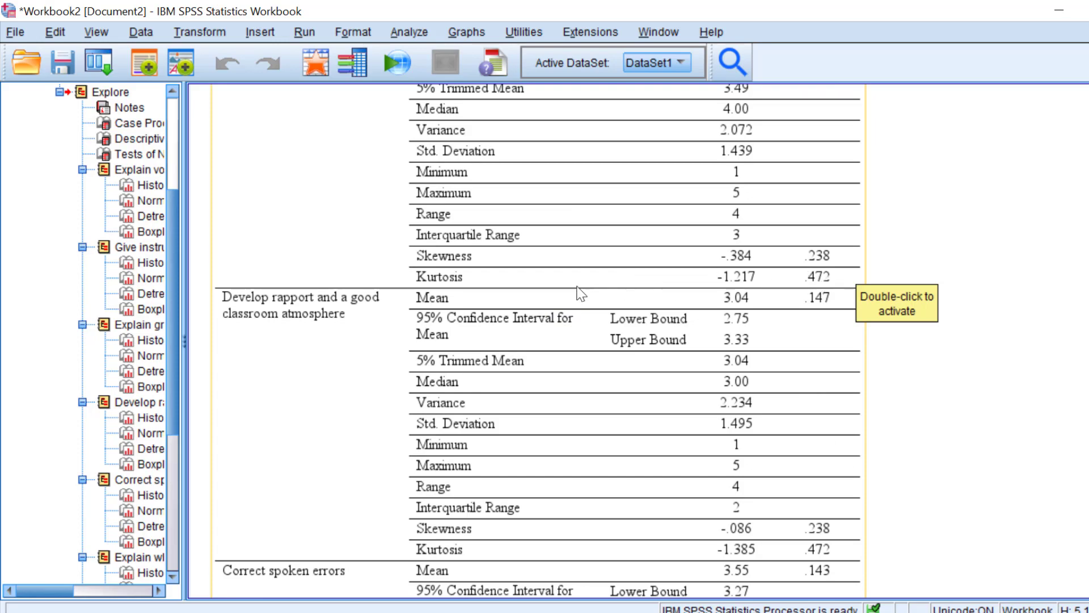
{"action": "scroll", "coordinate": [596, 298], "scroll_direction": "down", "scroll_amount": 3}
{"action": "scroll", "coordinate": [743, 290], "scroll_direction": "down", "scroll_amount": 3}
{"action": "scroll", "coordinate": [743, 290], "scroll_direction": "down", "scroll_amount": 4}
{"action": "scroll", "coordinate": [689, 255], "scroll_direction": "down", "scroll_amount": 3}
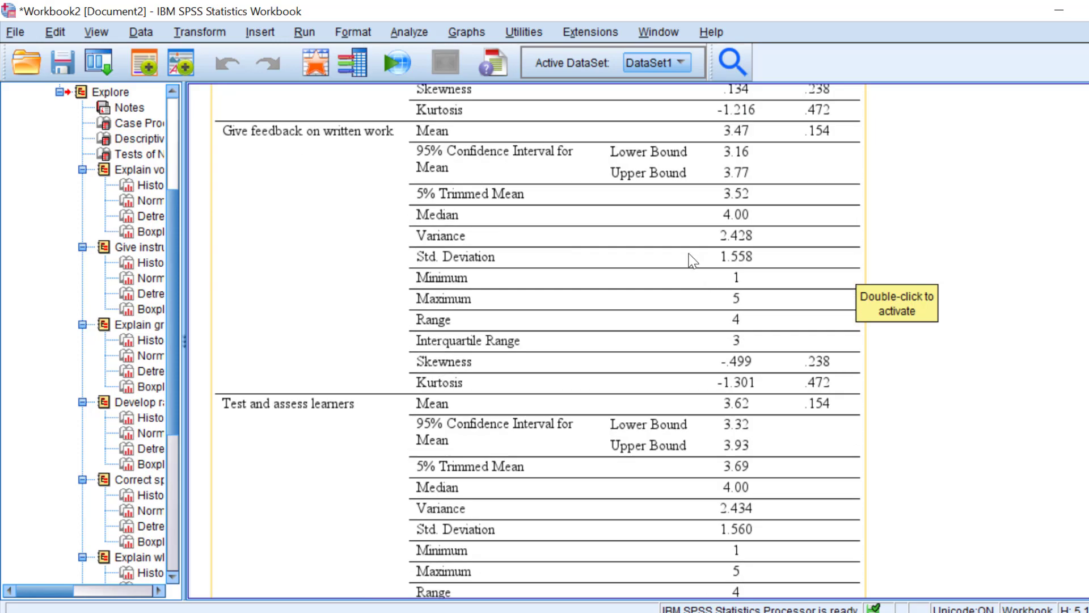
{"action": "scroll", "coordinate": [689, 256], "scroll_direction": "down", "scroll_amount": 4}
{"action": "scroll", "coordinate": [683, 243], "scroll_direction": "down", "scroll_amount": 4}
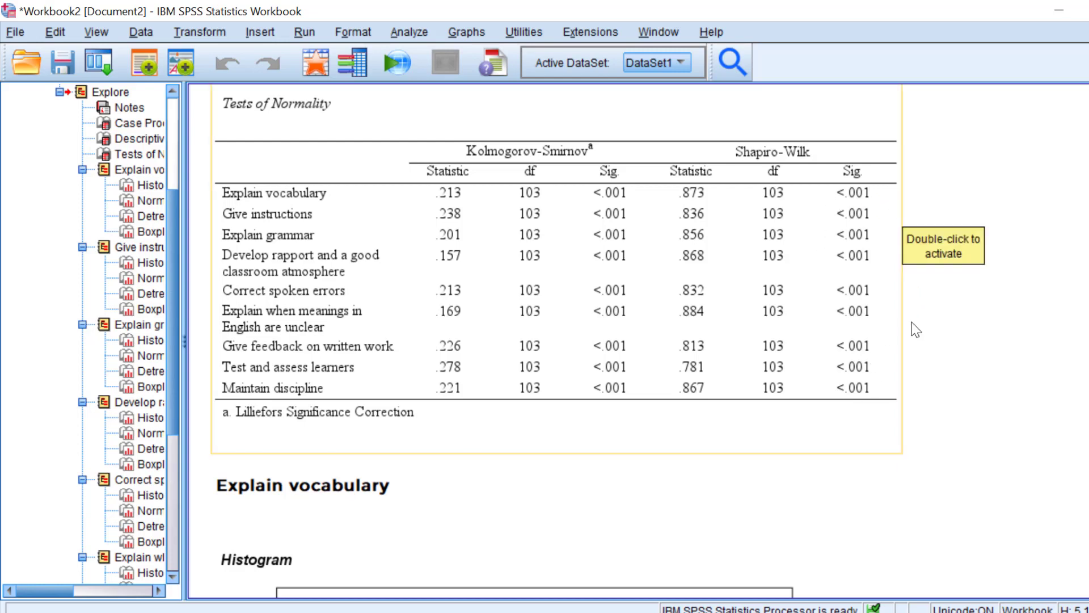
{"action": "scroll", "coordinate": [812, 341], "scroll_direction": "down", "scroll_amount": 3}
{"action": "scroll", "coordinate": [813, 341], "scroll_direction": "down", "scroll_amount": 3}
{"action": "scroll", "coordinate": [829, 244], "scroll_direction": "up", "scroll_amount": 4}
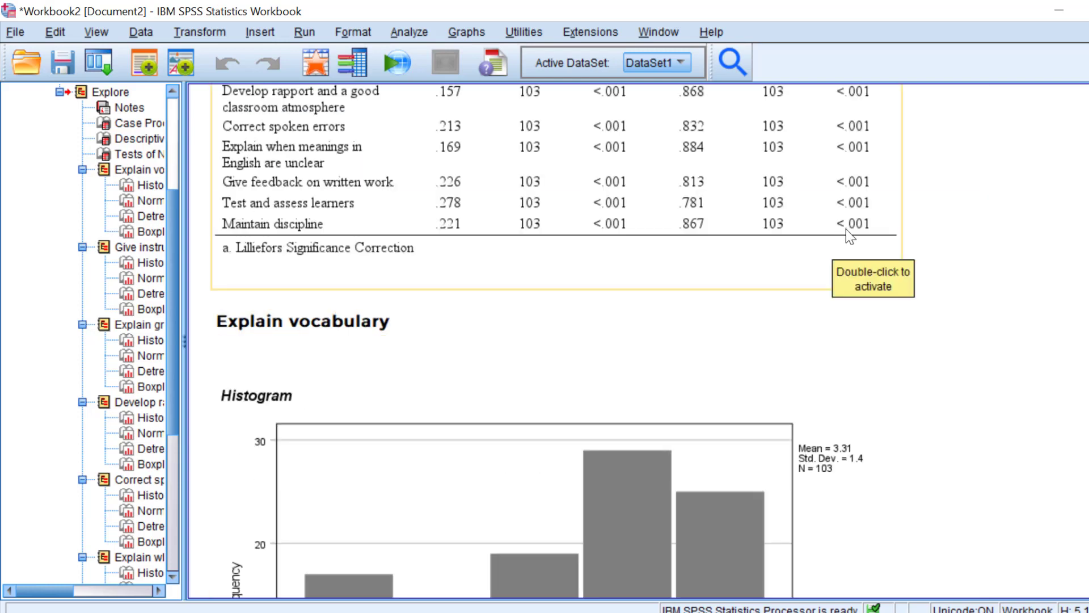
{"action": "scroll", "coordinate": [846, 229], "scroll_direction": "up", "scroll_amount": 3}
{"action": "left_click", "coordinate": [915, 236]}
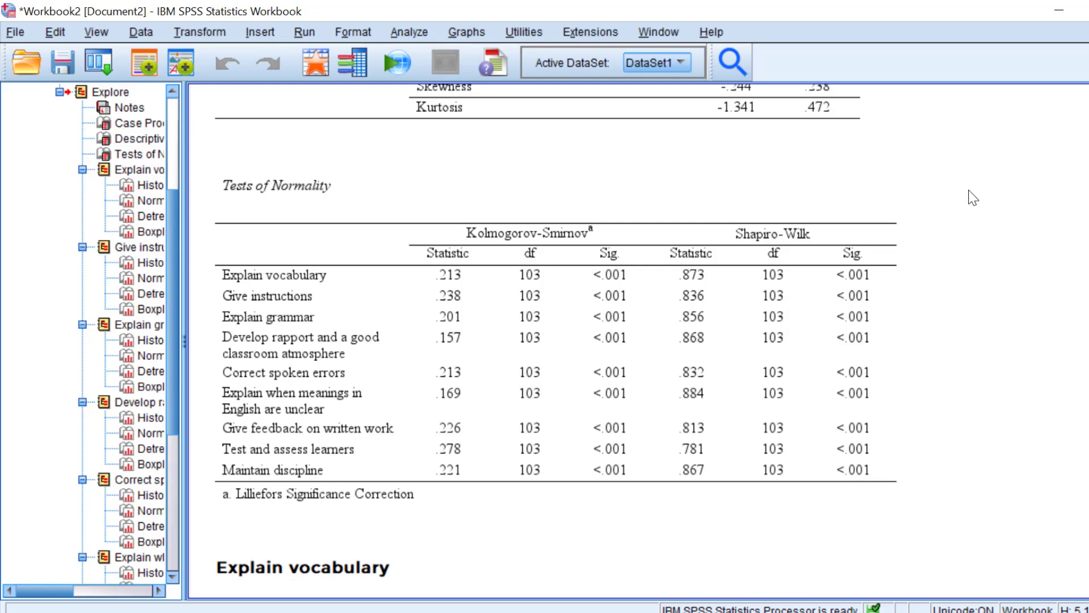
{"action": "left_click", "coordinate": [837, 262]}
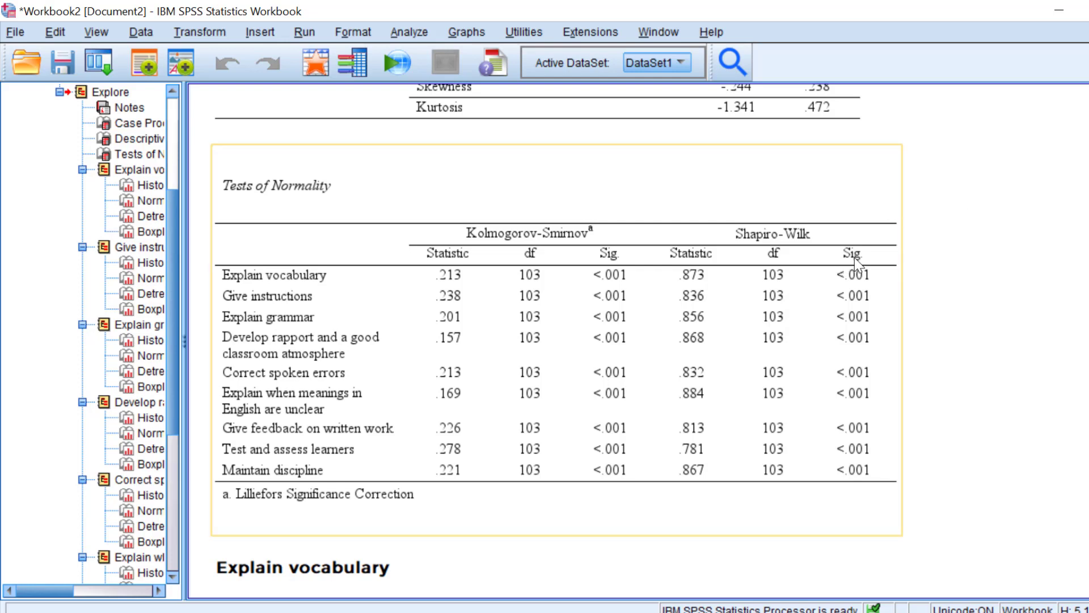
{"action": "left_click", "coordinate": [947, 217]}
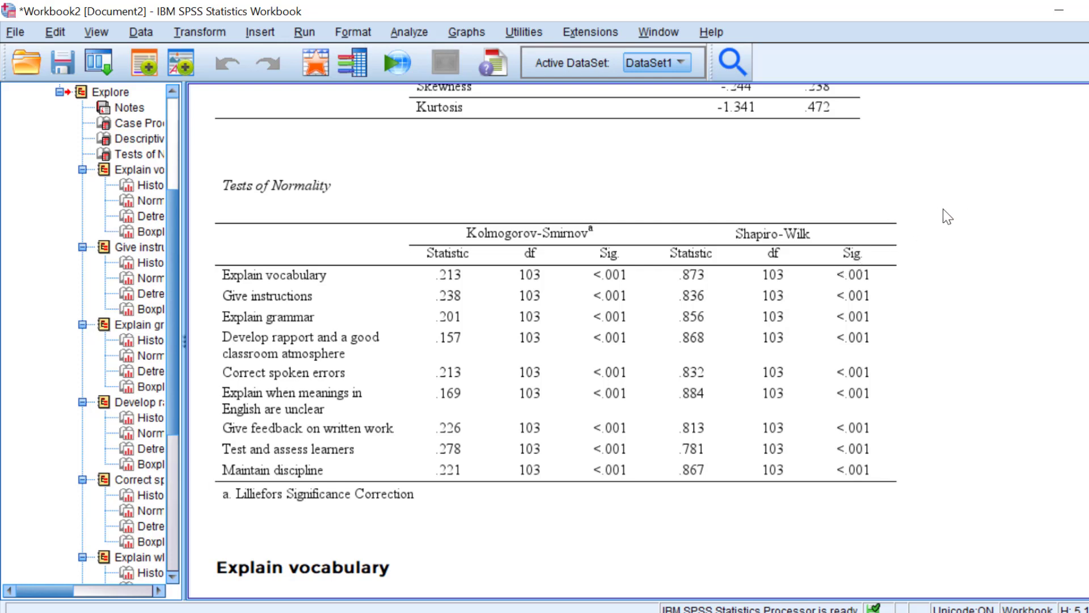
{"action": "left_click", "coordinate": [830, 298]}
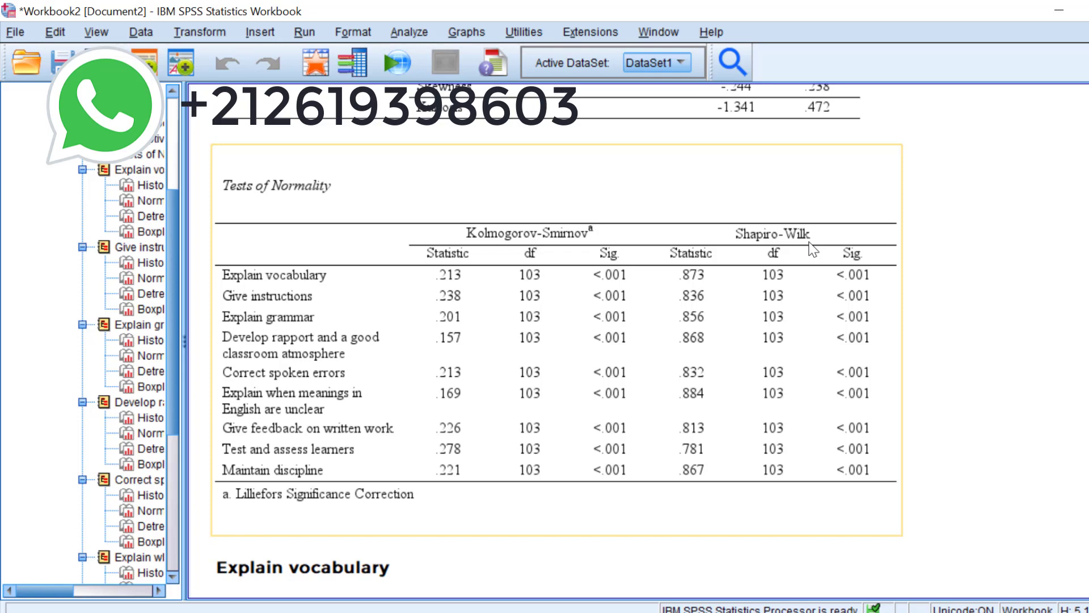
{"action": "scroll", "coordinate": [813, 249], "scroll_direction": "down", "scroll_amount": 3}
{"action": "scroll", "coordinate": [813, 250], "scroll_direction": "down", "scroll_amount": 3}
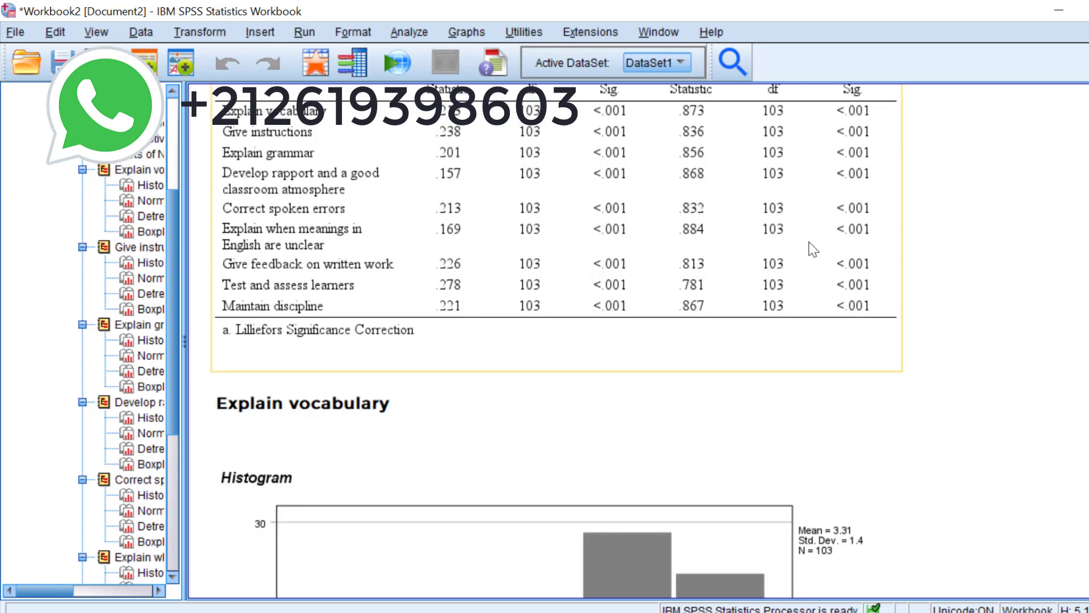
{"action": "scroll", "coordinate": [813, 249], "scroll_direction": "down", "scroll_amount": 3}
{"action": "scroll", "coordinate": [813, 250], "scroll_direction": "down", "scroll_amount": 2}
{"action": "scroll", "coordinate": [813, 250], "scroll_direction": "down", "scroll_amount": 3}
{"action": "scroll", "coordinate": [813, 249], "scroll_direction": "down", "scroll_amount": 3}
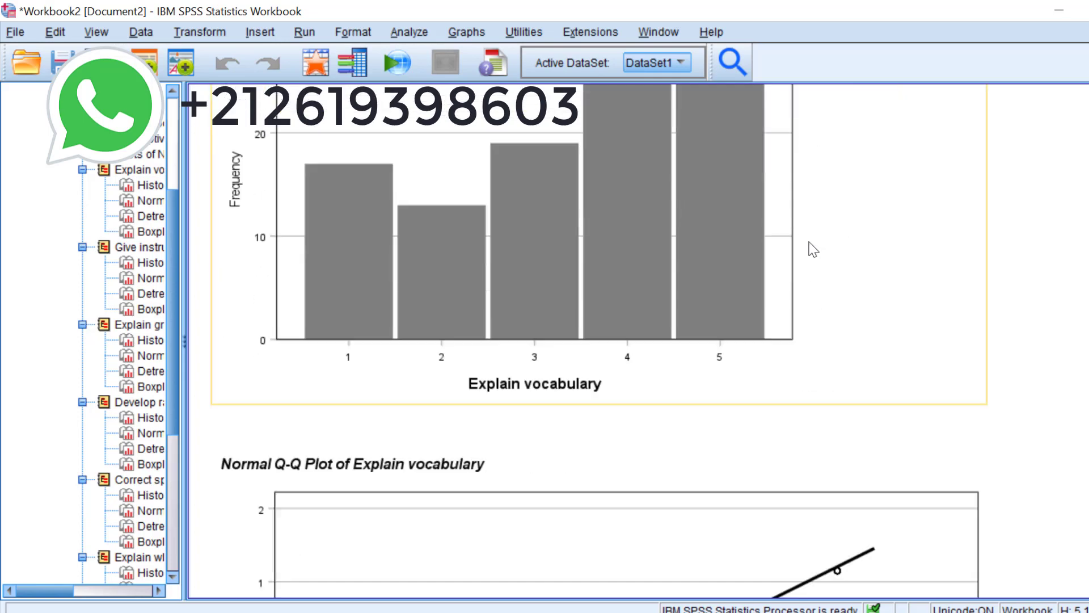
{"action": "scroll", "coordinate": [813, 250], "scroll_direction": "down", "scroll_amount": 2}
{"action": "scroll", "coordinate": [813, 249], "scroll_direction": "down", "scroll_amount": 4}
{"action": "scroll", "coordinate": [813, 250], "scroll_direction": "down", "scroll_amount": 3}
{"action": "scroll", "coordinate": [812, 249], "scroll_direction": "down", "scroll_amount": 3}
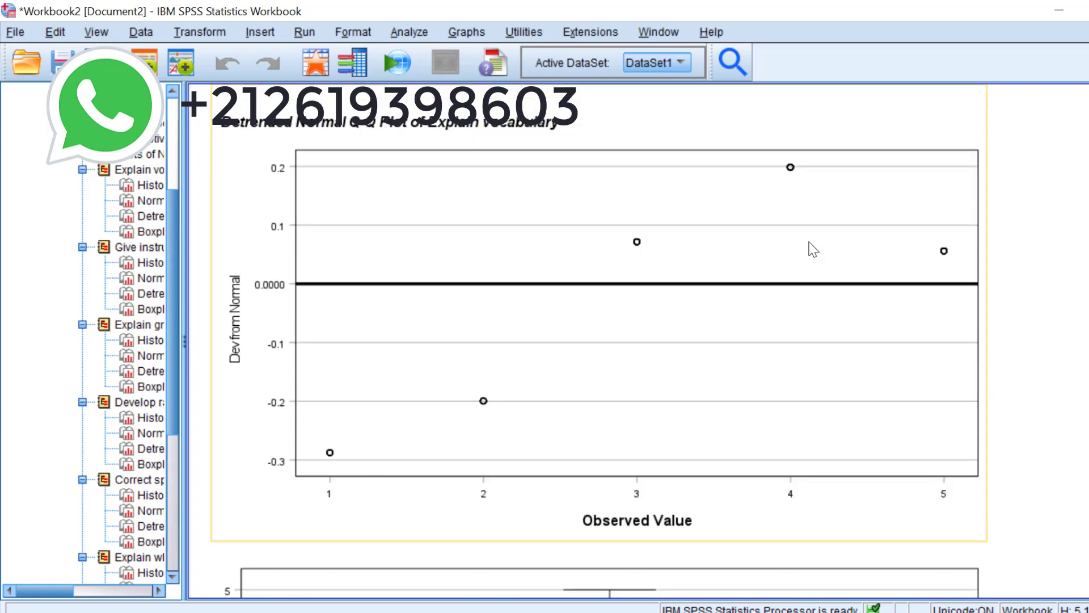
{"action": "scroll", "coordinate": [812, 249], "scroll_direction": "down", "scroll_amount": 3}
{"action": "scroll", "coordinate": [813, 250], "scroll_direction": "down", "scroll_amount": 3}
{"action": "scroll", "coordinate": [813, 249], "scroll_direction": "down", "scroll_amount": 3}
{"action": "scroll", "coordinate": [812, 249], "scroll_direction": "down", "scroll_amount": 3}
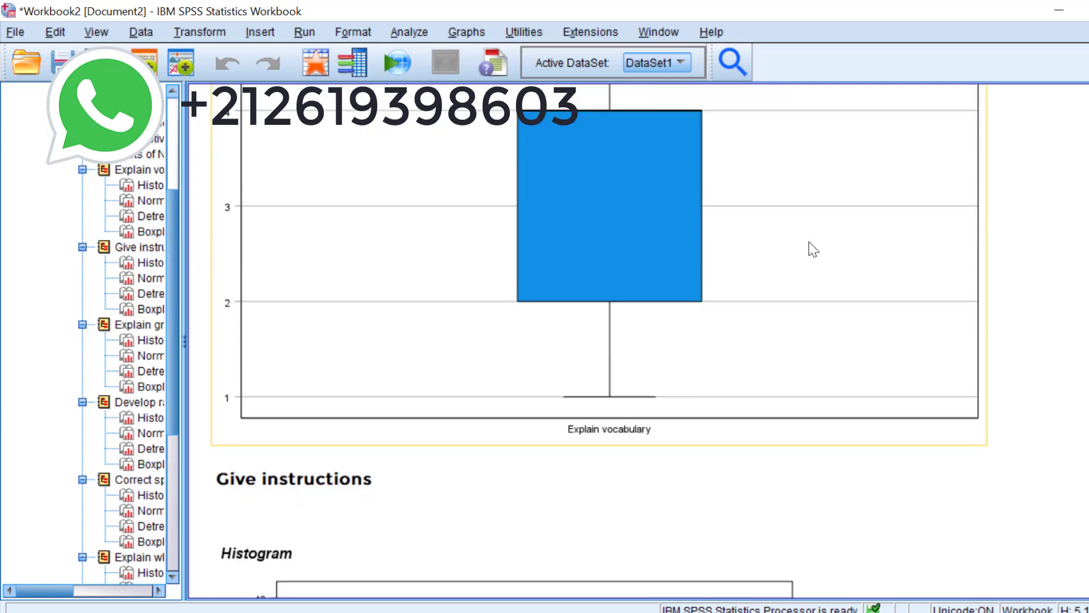
{"action": "scroll", "coordinate": [813, 249], "scroll_direction": "down", "scroll_amount": 3}
{"action": "scroll", "coordinate": [813, 250], "scroll_direction": "down", "scroll_amount": 3}
{"action": "scroll", "coordinate": [813, 249], "scroll_direction": "down", "scroll_amount": 3}
{"action": "scroll", "coordinate": [813, 249], "scroll_direction": "down", "scroll_amount": 2}
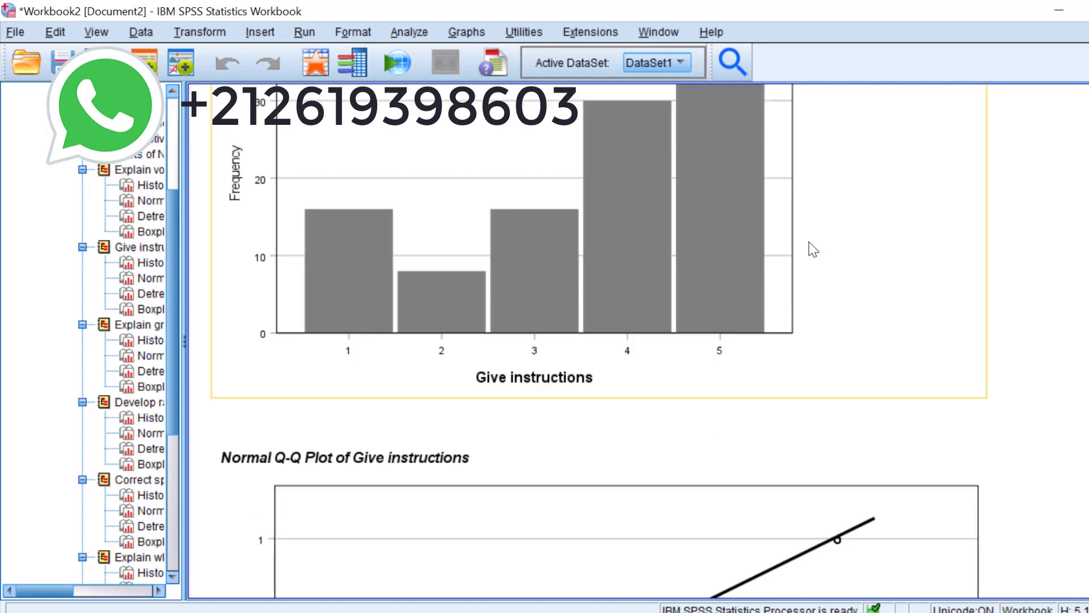
{"action": "scroll", "coordinate": [813, 249], "scroll_direction": "down", "scroll_amount": 2}
{"action": "scroll", "coordinate": [813, 249], "scroll_direction": "down", "scroll_amount": 4}
{"action": "scroll", "coordinate": [813, 249], "scroll_direction": "down", "scroll_amount": 3}
{"action": "scroll", "coordinate": [813, 250], "scroll_direction": "down", "scroll_amount": 3}
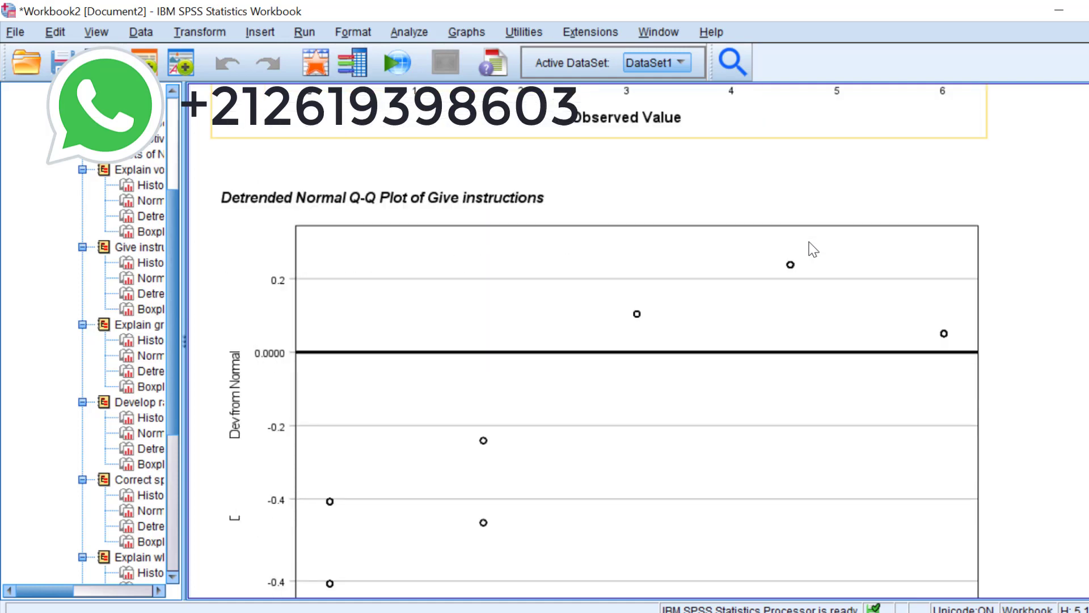
{"action": "scroll", "coordinate": [813, 249], "scroll_direction": "down", "scroll_amount": 3}
{"action": "scroll", "coordinate": [813, 250], "scroll_direction": "down", "scroll_amount": 3}
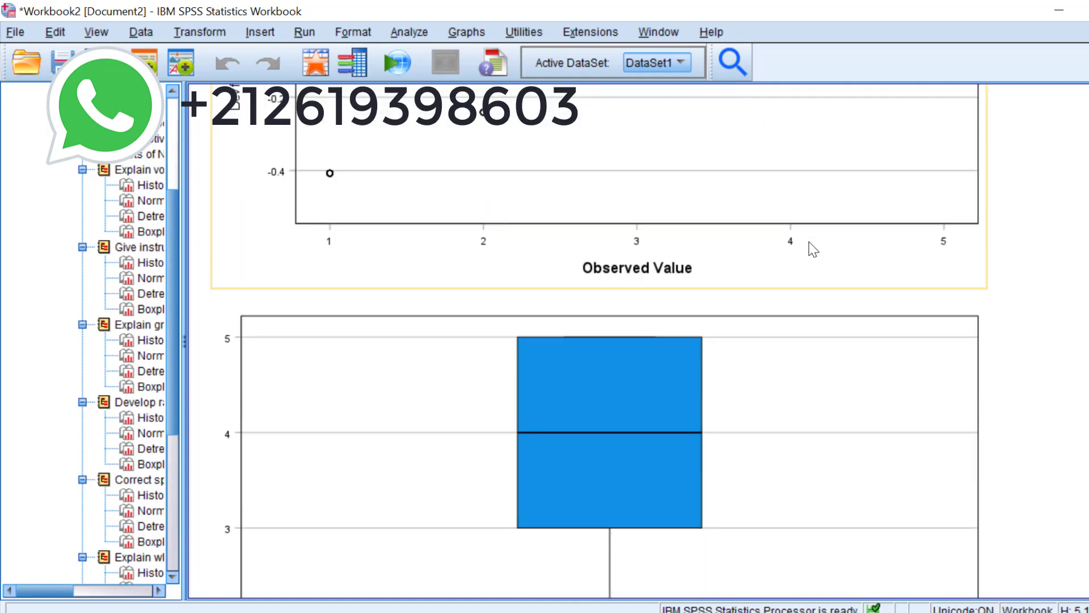